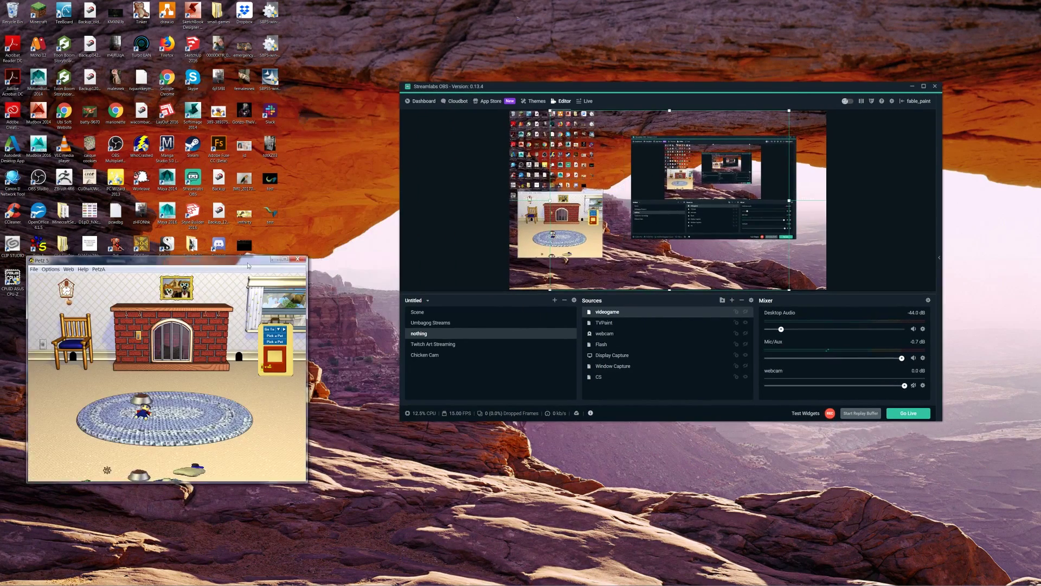
# Reposition the Petz window beside the streaming window and bring a pet into the family room
pyautogui.moveTo(239, 261); pyautogui.dragTo(298, 236)
pyautogui.moveTo(333, 353); pyautogui.dragTo(334, 341)
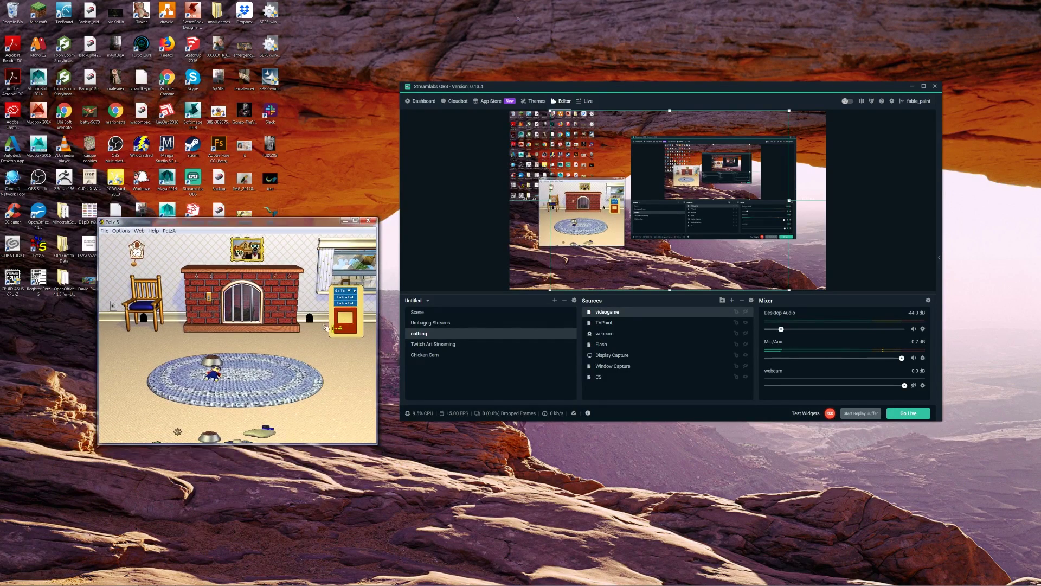
pyautogui.click(345, 297)
pyautogui.click(400, 308)
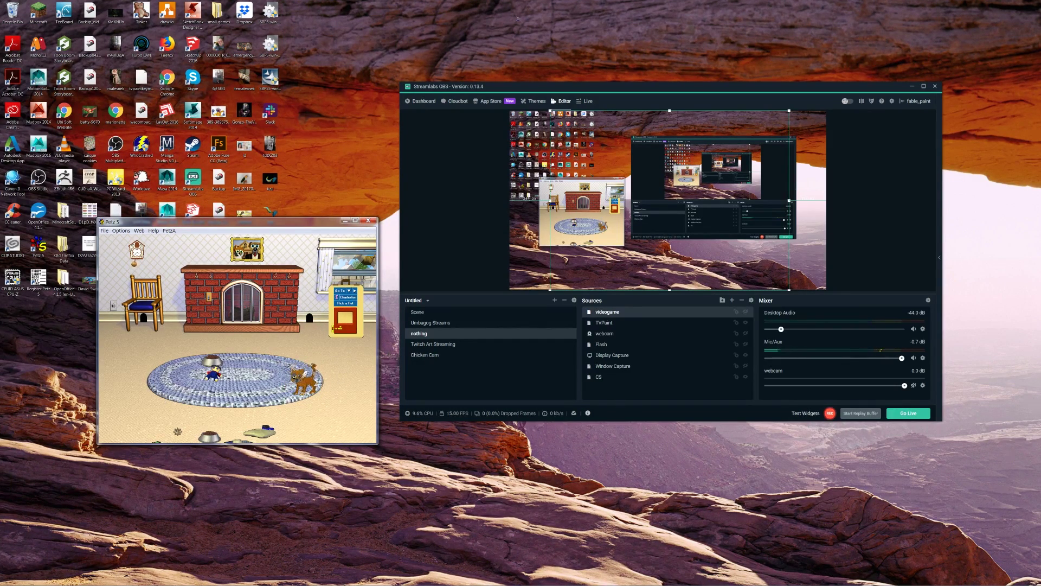
# Review the sound effects settings in the game's General Options
pyautogui.click(120, 231)
pyautogui.click(112, 240)
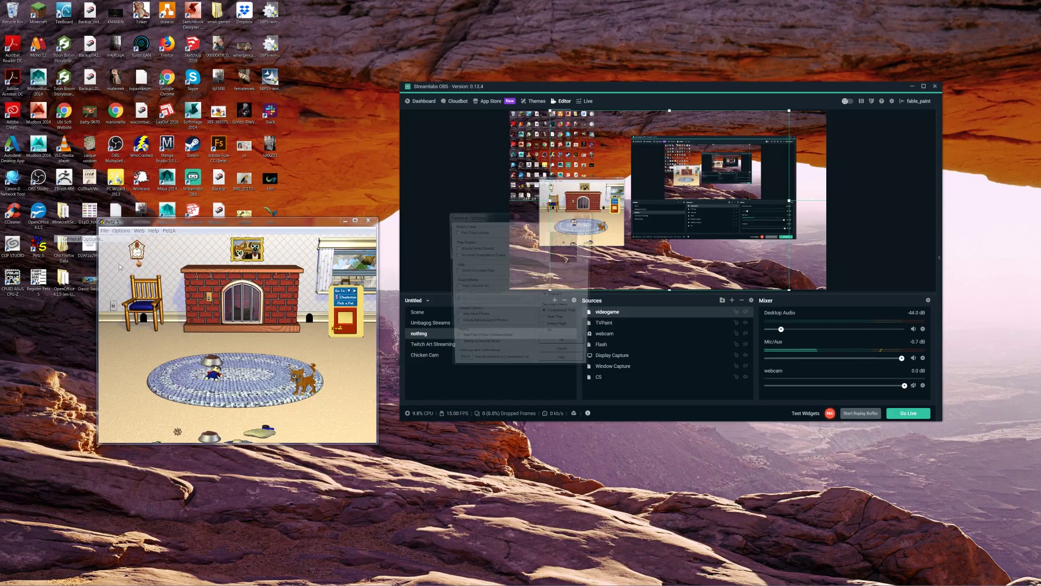
pyautogui.moveTo(518, 216); pyautogui.dragTo(291, 290)
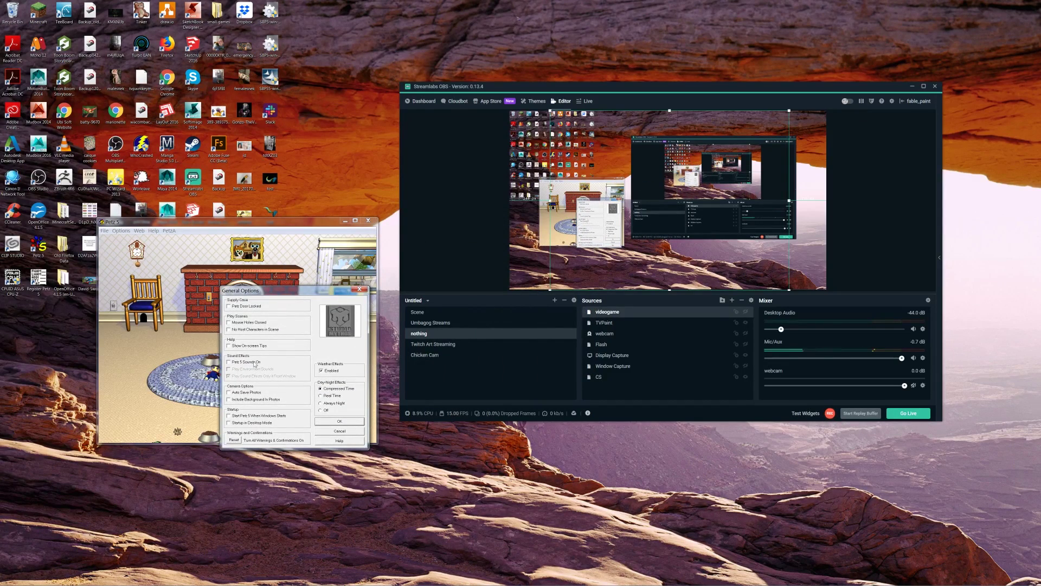
pyautogui.click(332, 430)
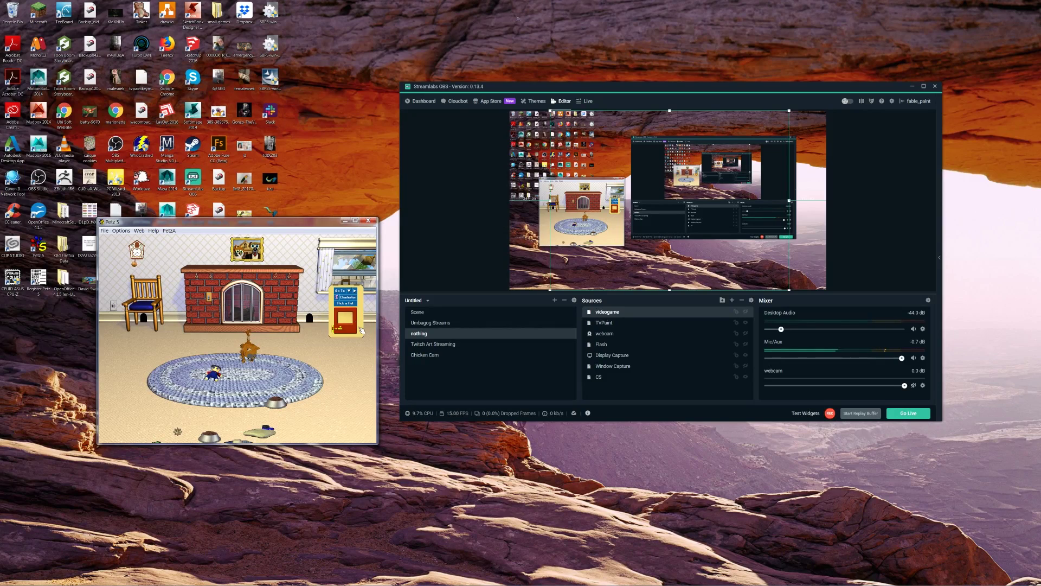
pyautogui.click(121, 231)
pyautogui.click(128, 240)
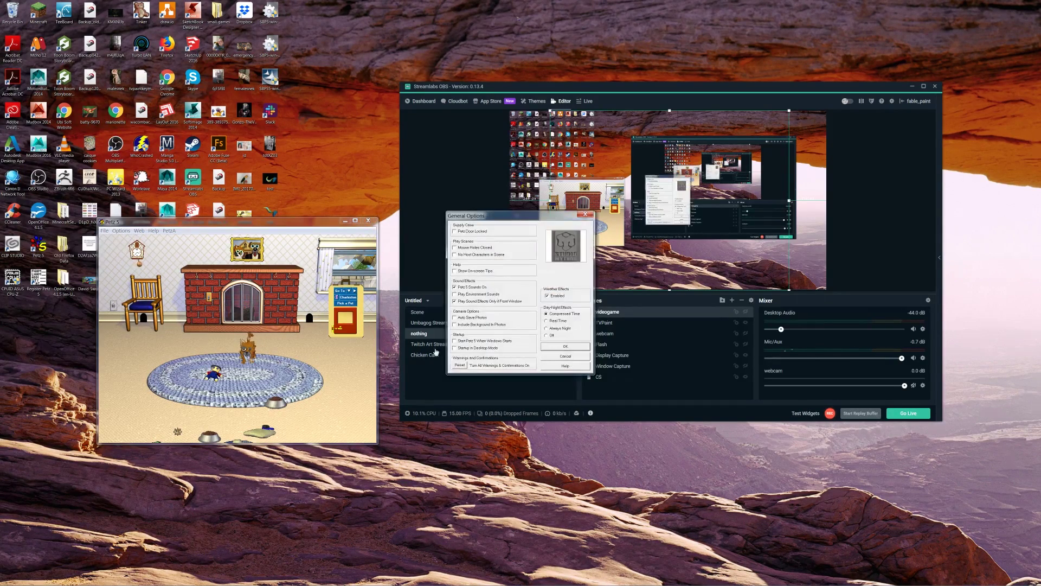
pyautogui.click(565, 347)
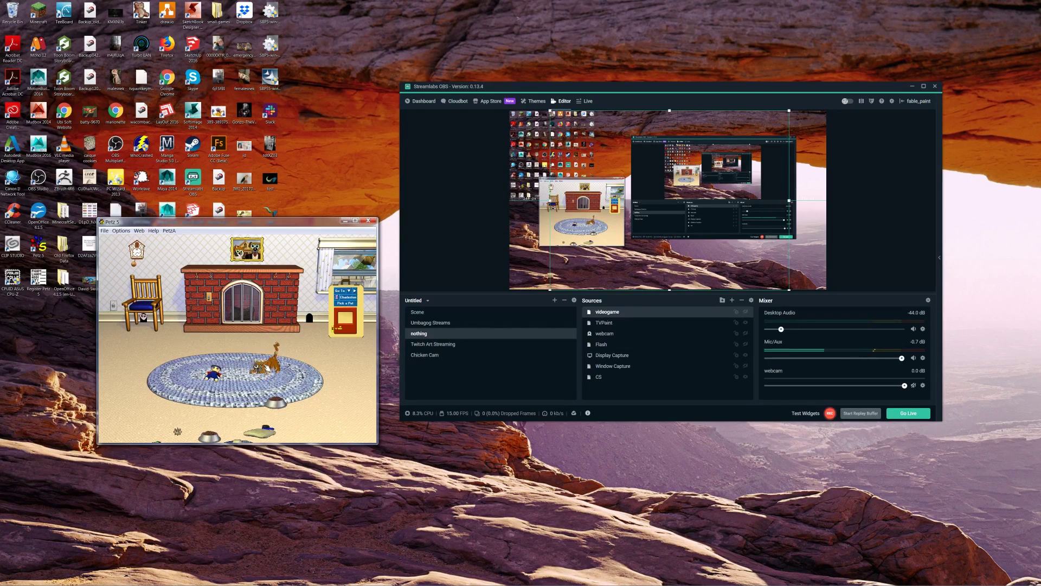
# Open the playscene Editor and start a new playscene instead of editing the green one
pyautogui.click(340, 296)
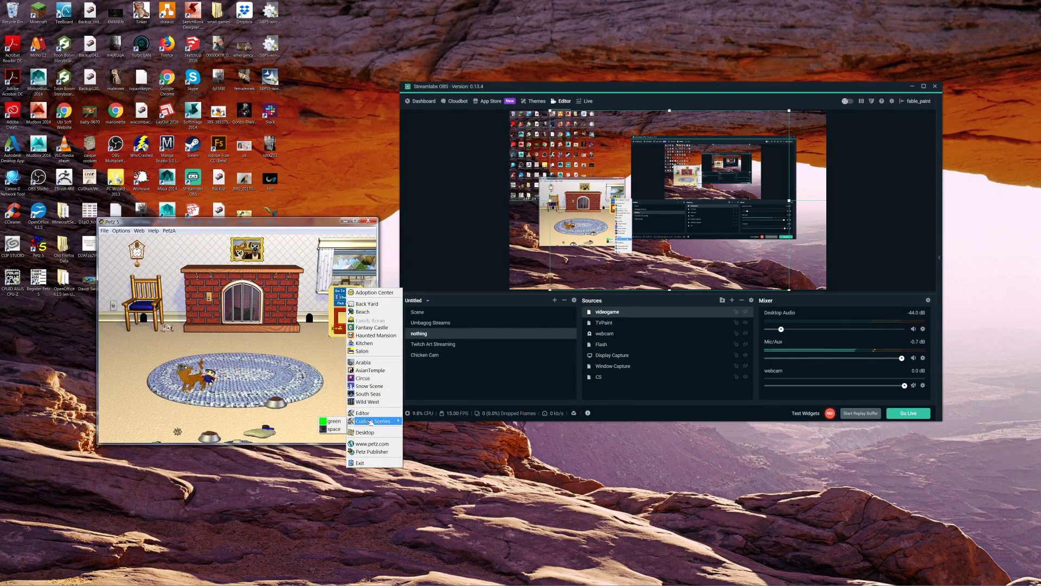
pyautogui.click(373, 418)
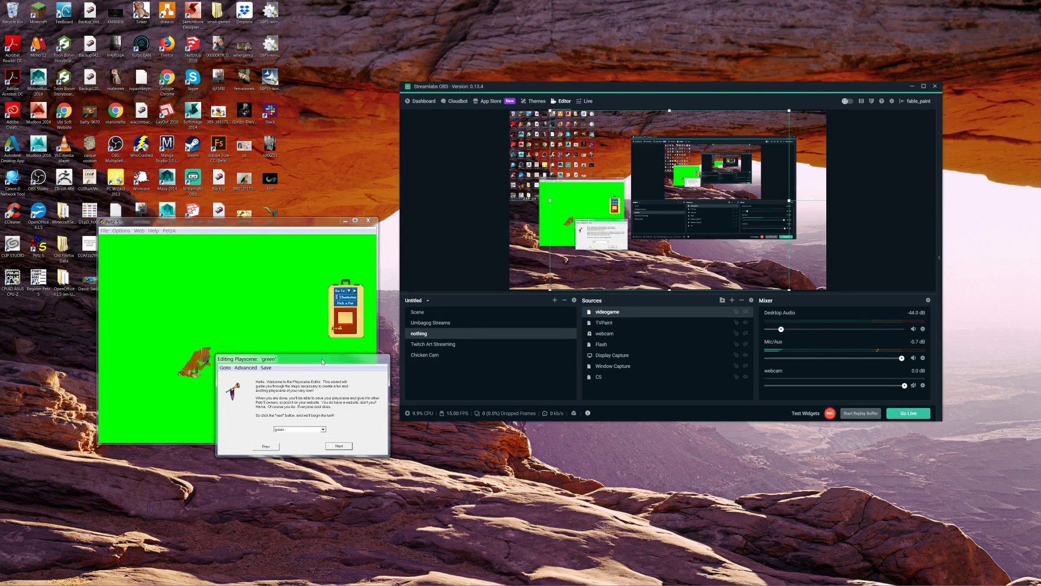
pyautogui.click(304, 422)
pyautogui.click(301, 432)
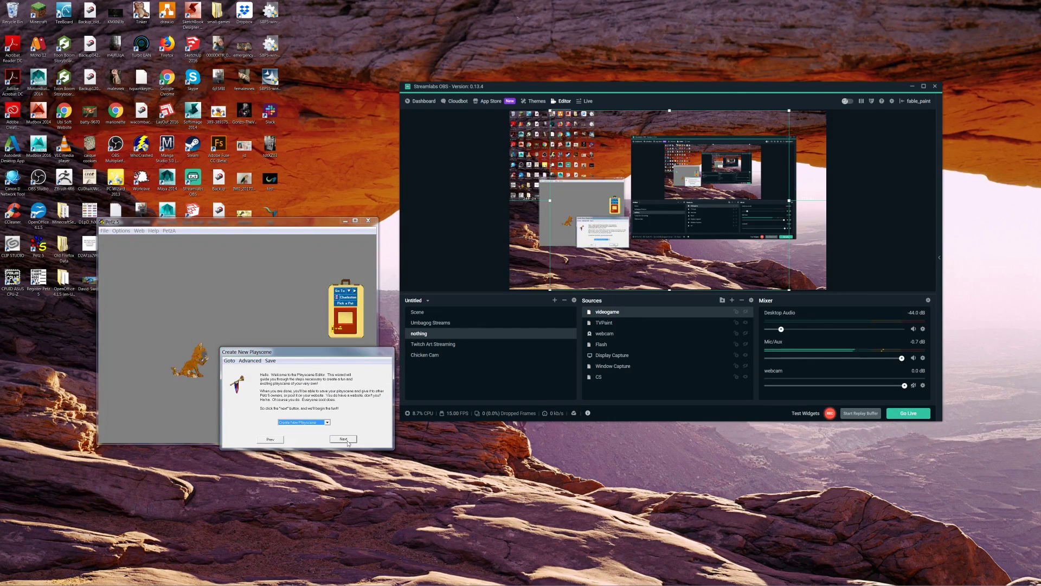
pyautogui.click(343, 438)
# Import the greenscreen bitmap as the playscene background and choose its bitmap placement
pyautogui.click(282, 400)
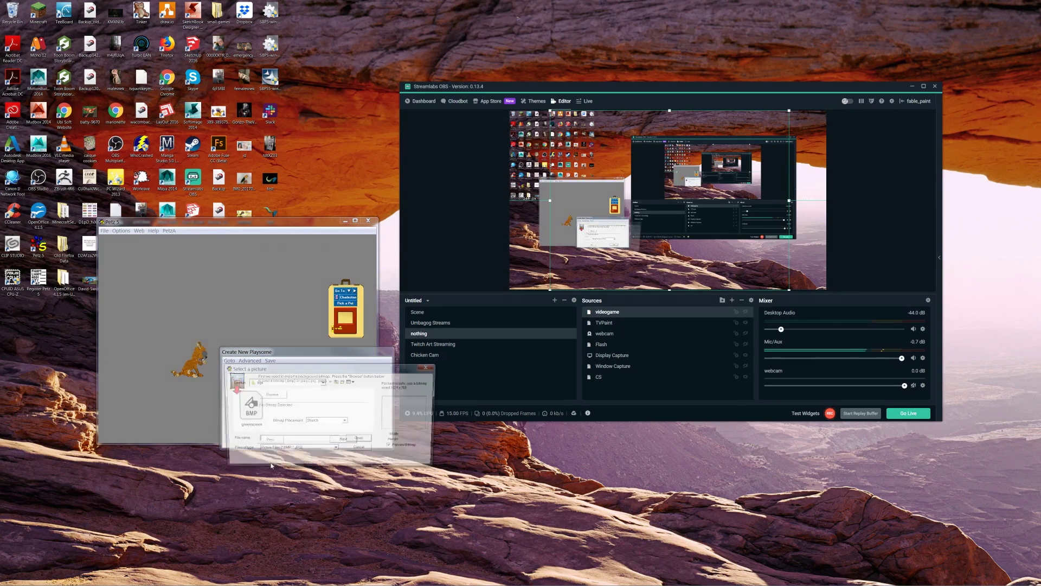
pyautogui.moveTo(369, 366); pyautogui.dragTo(349, 308)
pyautogui.click(230, 356)
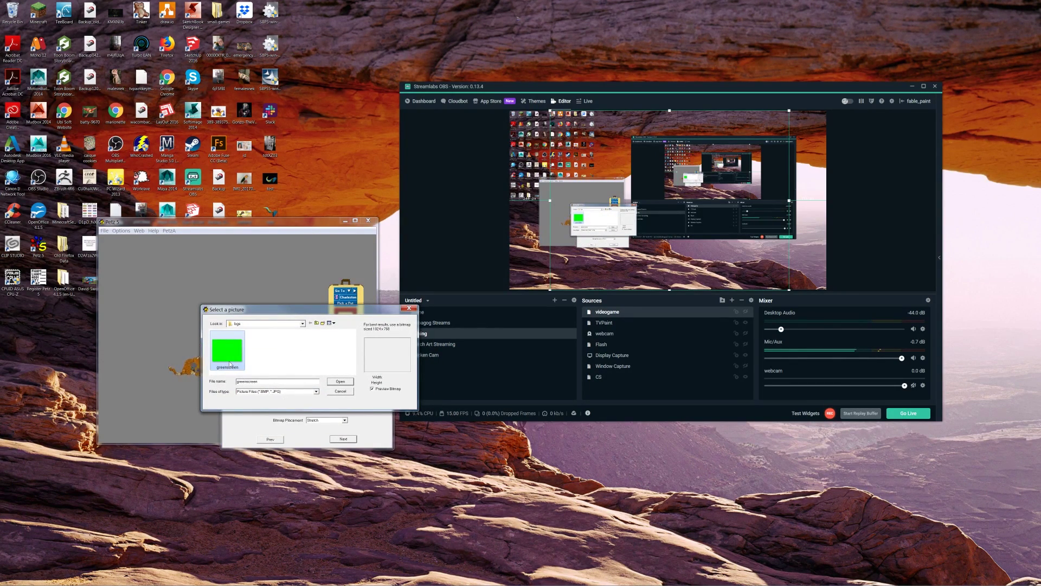
pyautogui.click(341, 382)
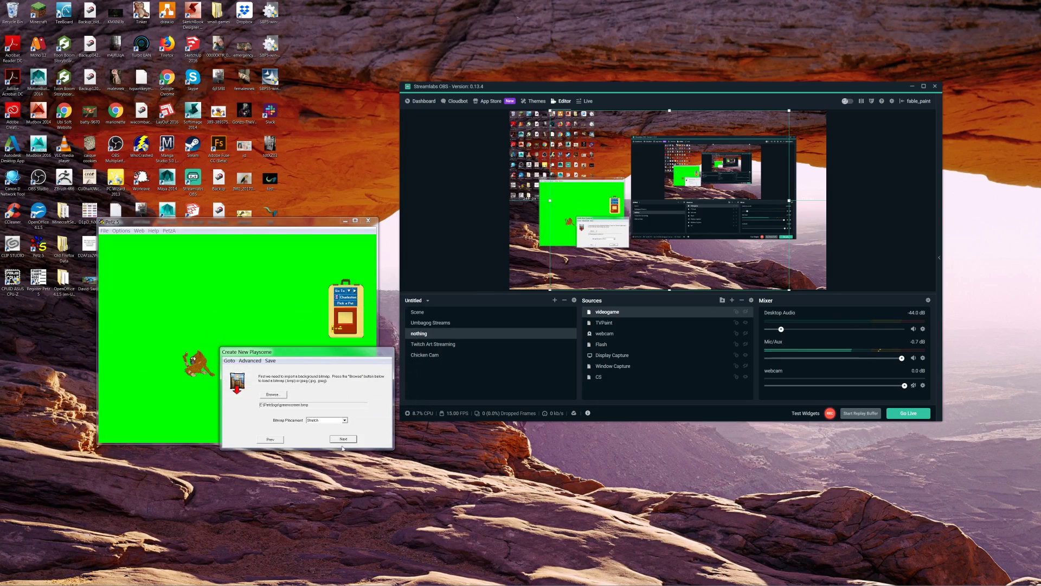
pyautogui.click(337, 426)
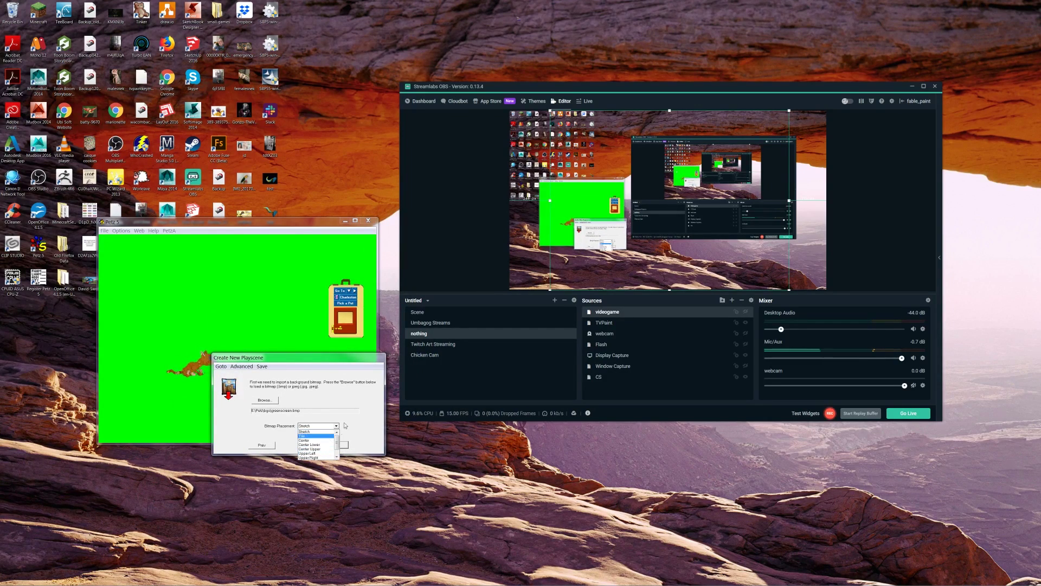
pyautogui.click(315, 433)
pyautogui.moveTo(345, 358)
pyautogui.mouseDown()
pyautogui.moveTo(355, 440)
pyautogui.moveTo(342, 375)
pyautogui.mouseUp()
pyautogui.click(332, 459)
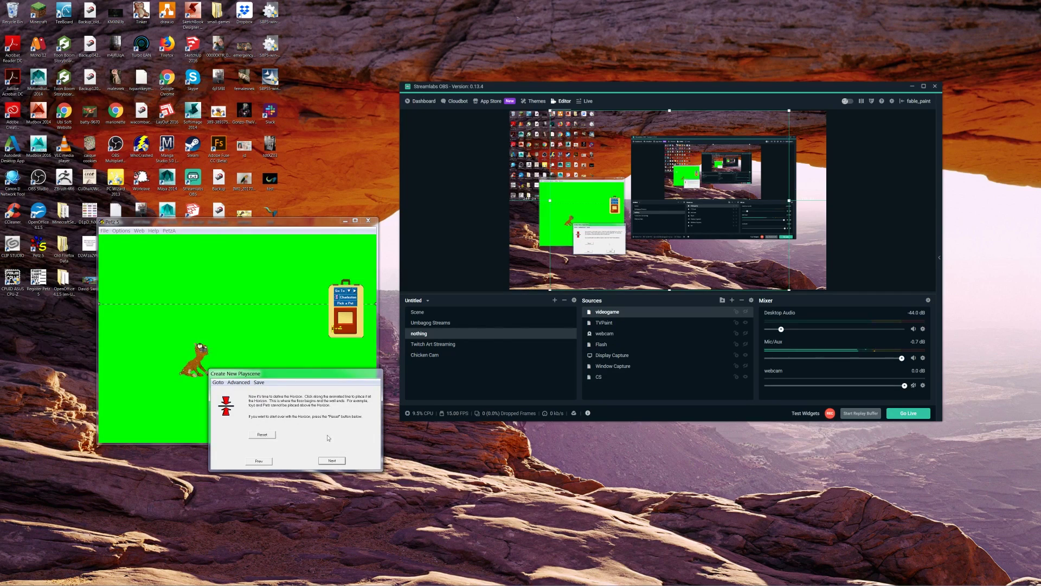
# Place the horizon along the top edge of the playscene and define no ledges
pyautogui.click(305, 294)
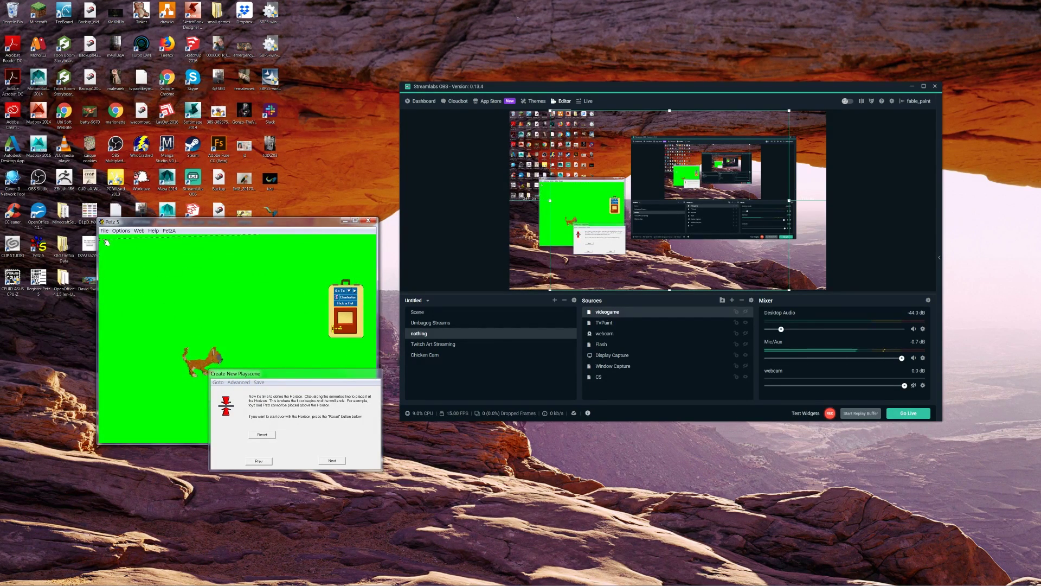
pyautogui.click(281, 241)
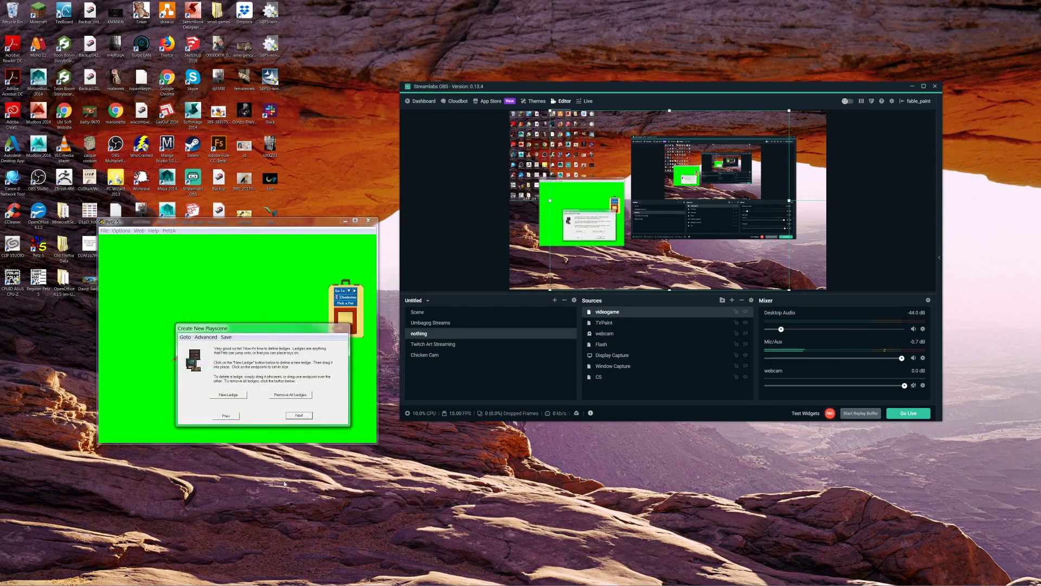
pyautogui.click(301, 416)
pyautogui.click(301, 416)
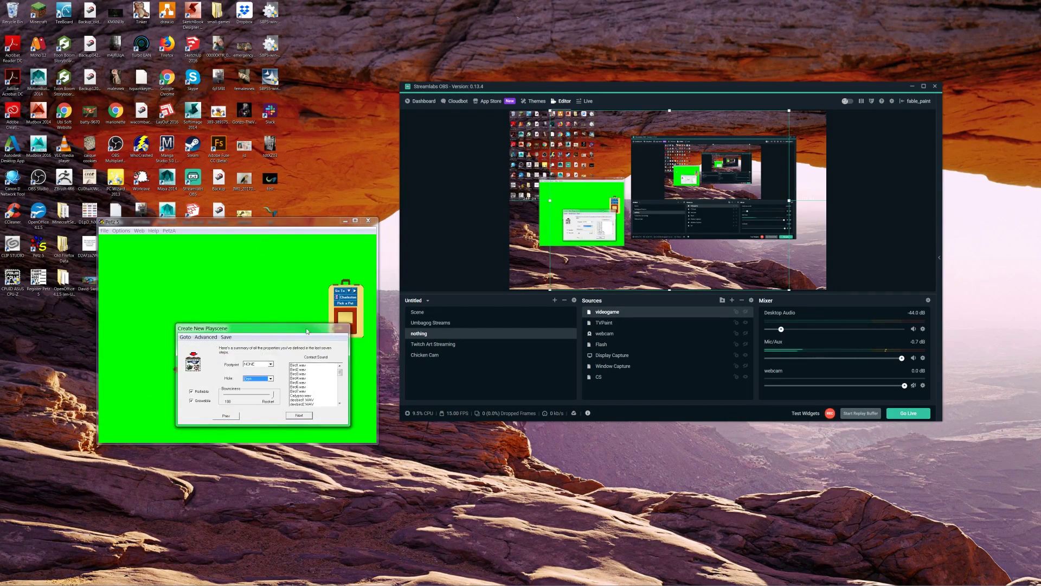
# Set the playscene's overall footprint to NONE and its hole type to Dark, and accept these properties
pyautogui.moveTo(271, 328); pyautogui.dragTo(340, 349)
pyautogui.click(334, 389)
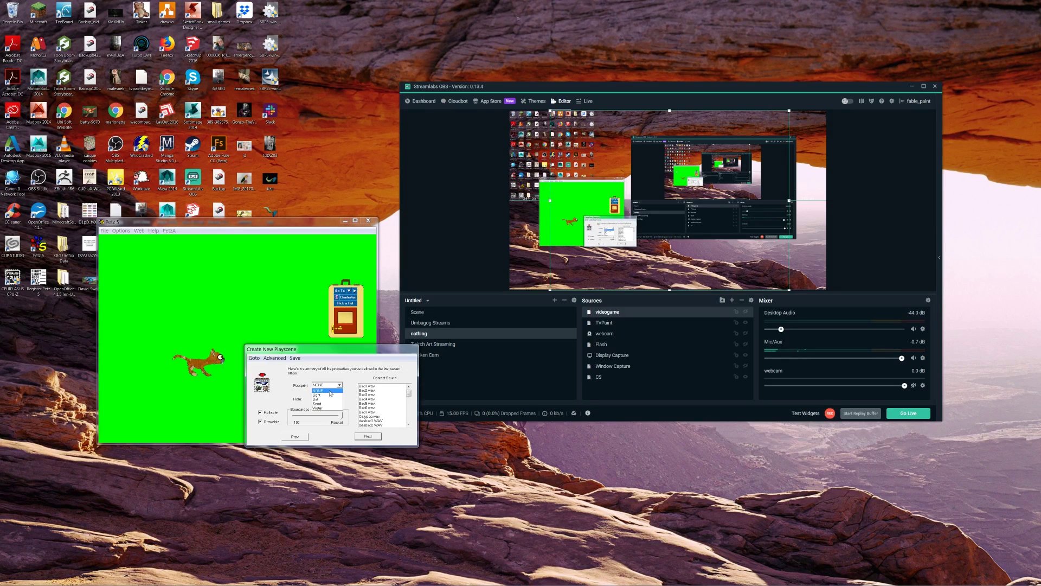
pyautogui.click(331, 388)
pyautogui.moveTo(344, 350); pyautogui.dragTo(354, 334)
pyautogui.click(349, 369)
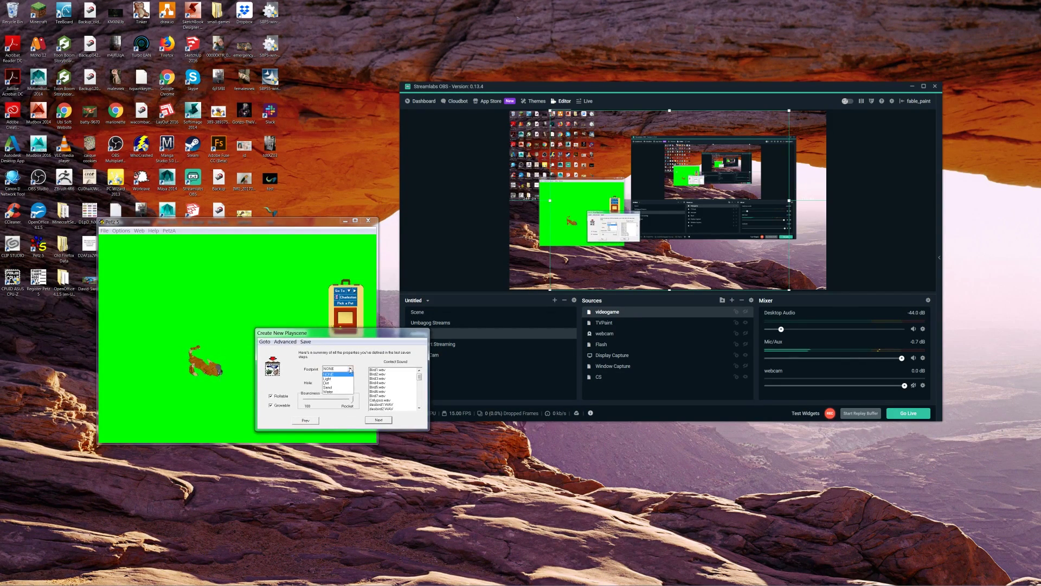
pyautogui.click(349, 370)
pyautogui.click(348, 382)
pyautogui.click(339, 398)
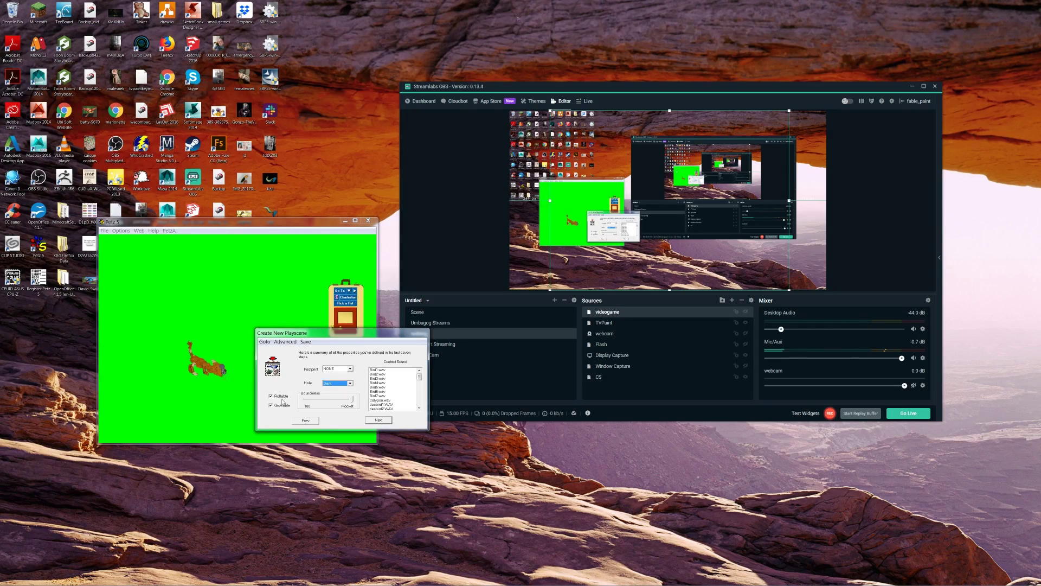
pyautogui.click(379, 420)
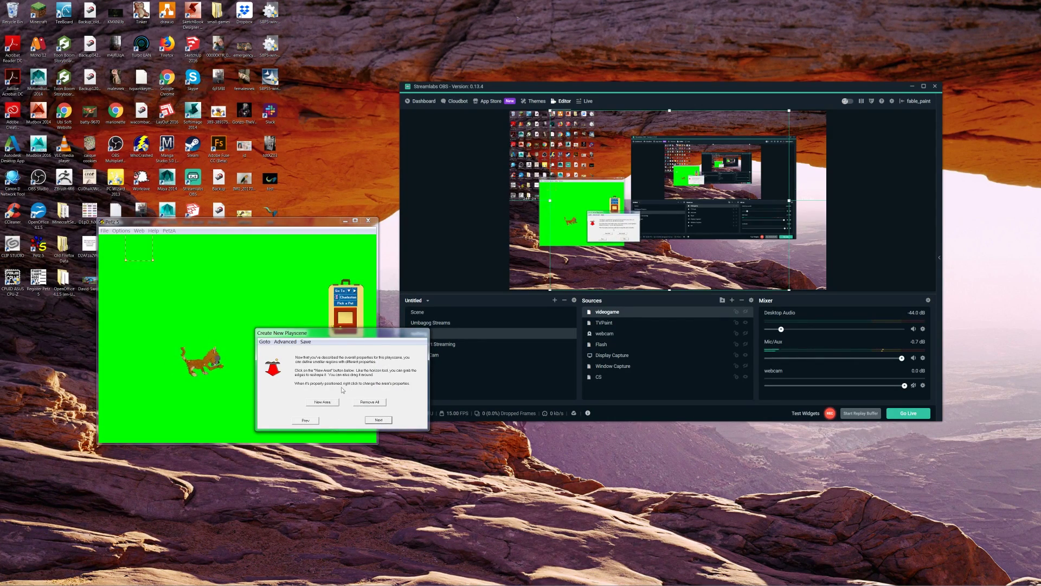
# Look over the property options of the small area near the scene's top edge and remove that area
pyautogui.rightClick(147, 252)
pyautogui.moveTo(196, 289)
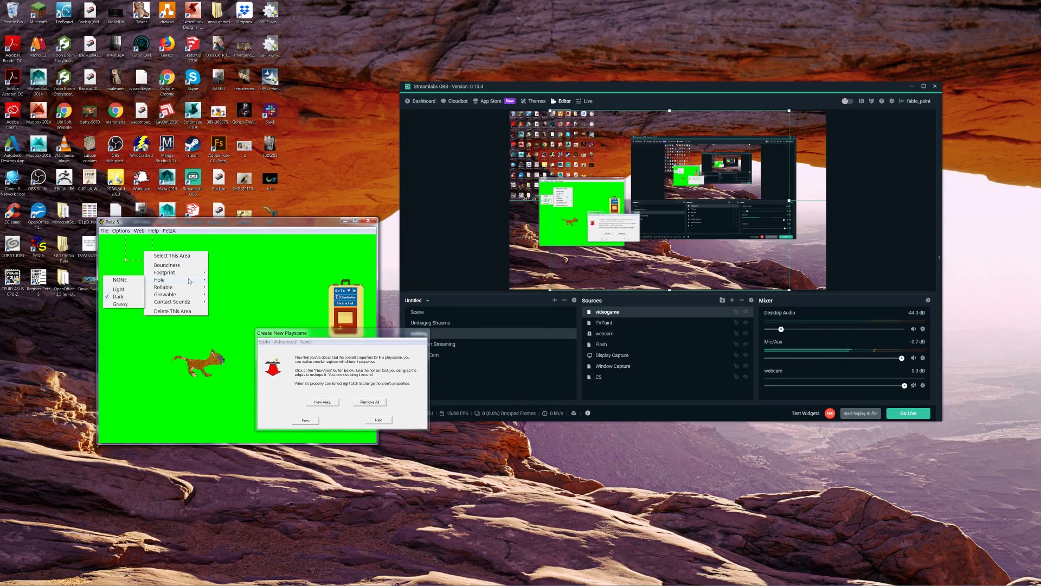
pyautogui.click(193, 341)
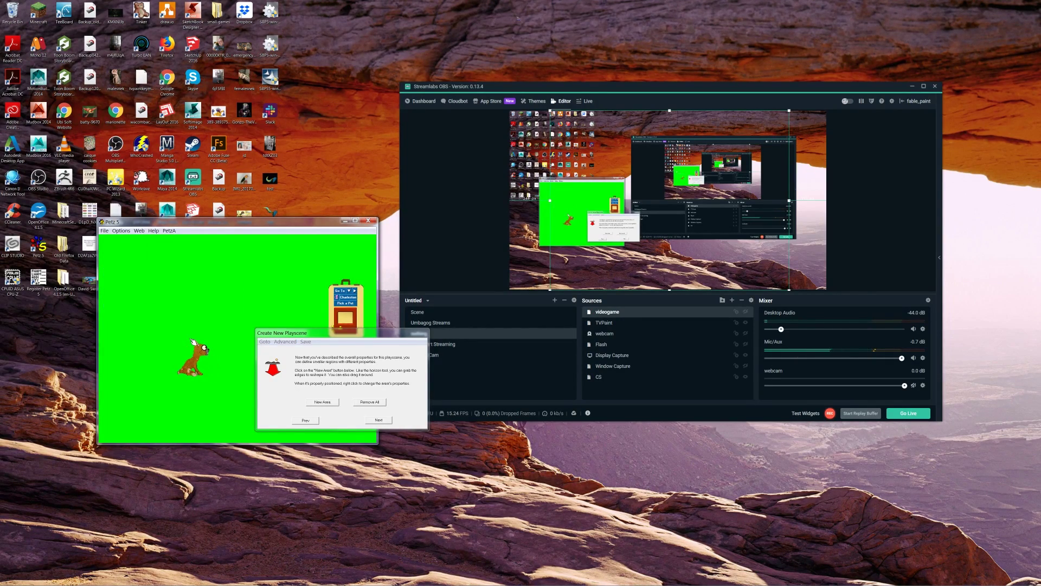
# Continue to the icon setup, leaving above-horizon areas, interactions, background sounds and mouseholes undefined
pyautogui.click(378, 420)
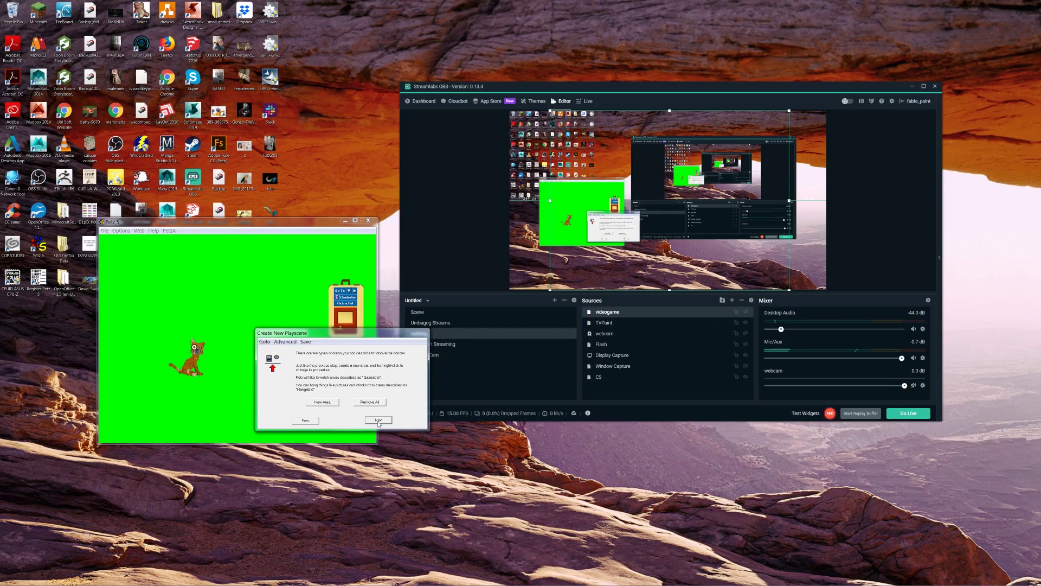
pyautogui.click(378, 421)
pyautogui.click(382, 424)
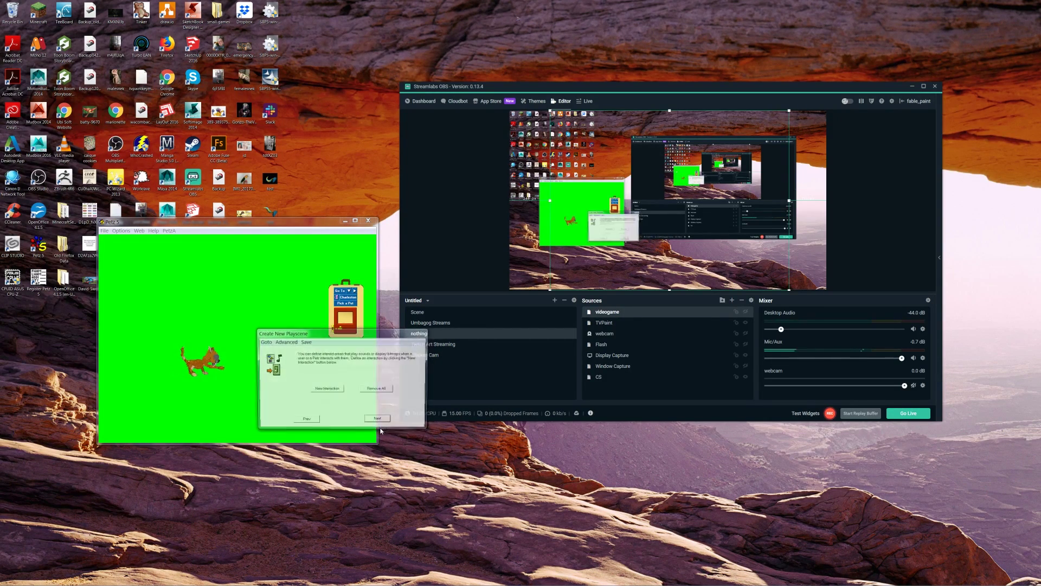
pyautogui.click(382, 422)
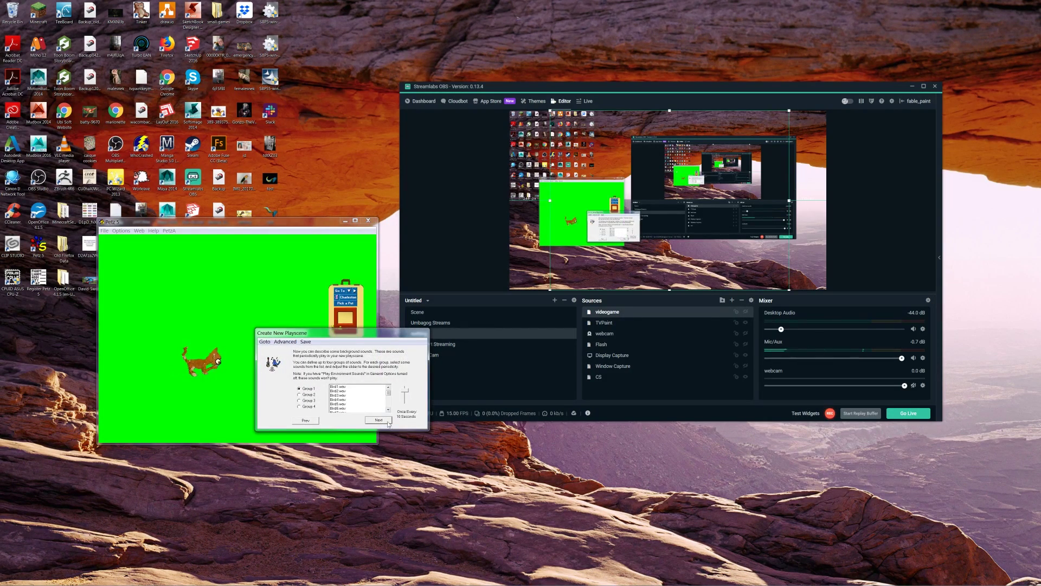
pyautogui.click(380, 422)
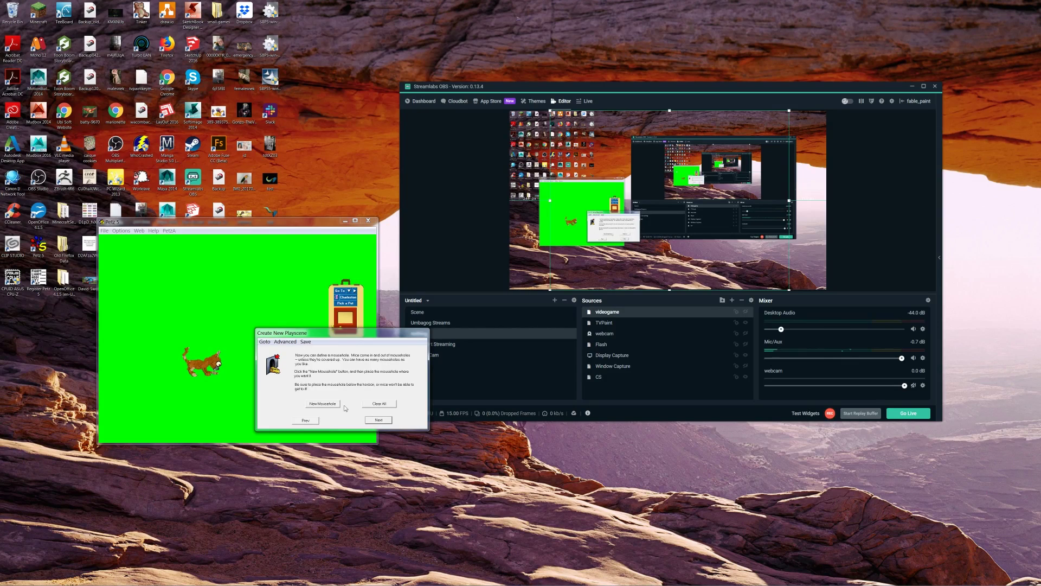
pyautogui.click(378, 420)
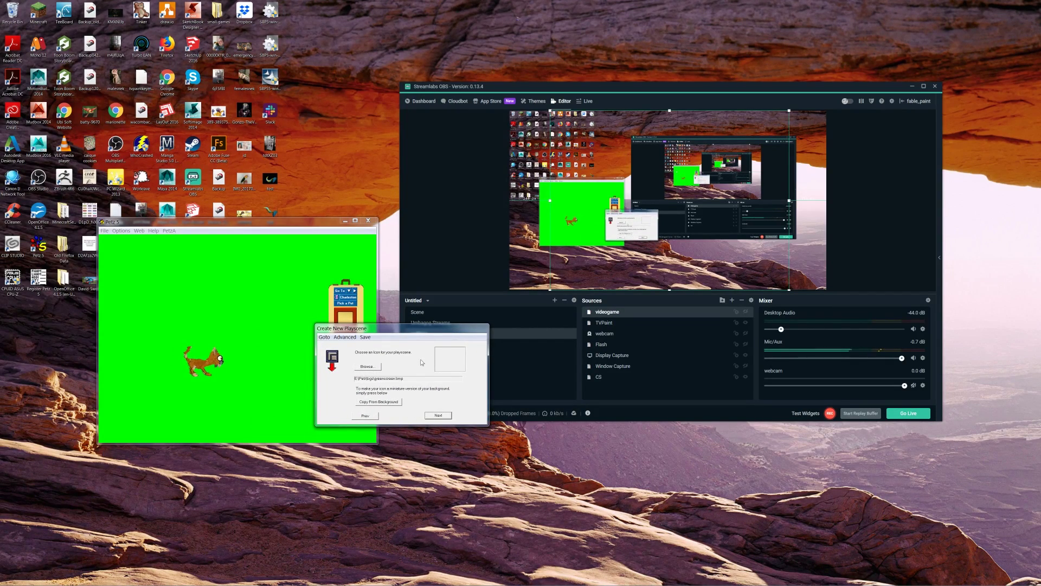
# Keep the default icon and description, name the playscene green2 and save it
pyautogui.click(443, 415)
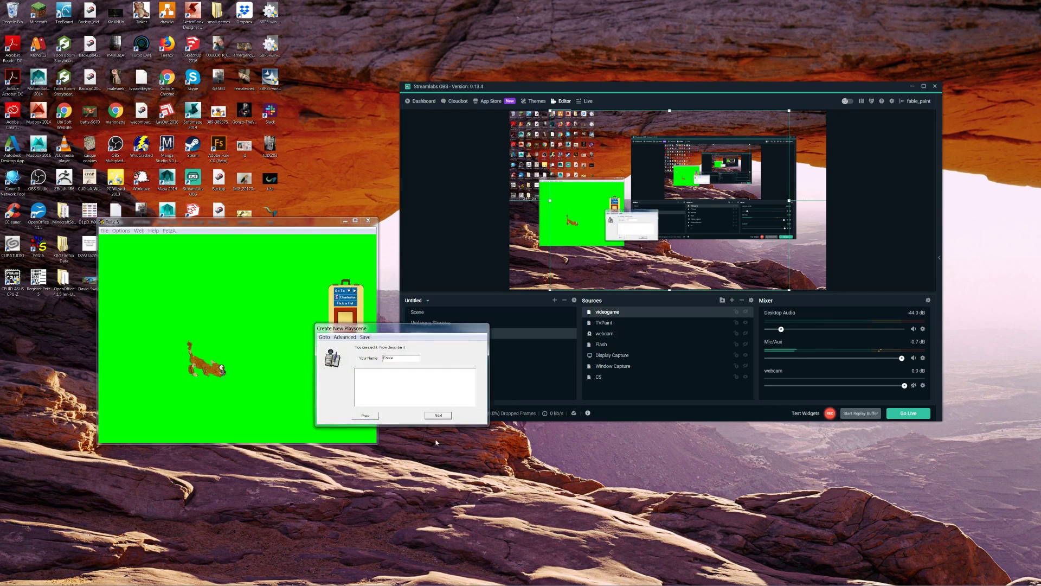
pyautogui.click(438, 415)
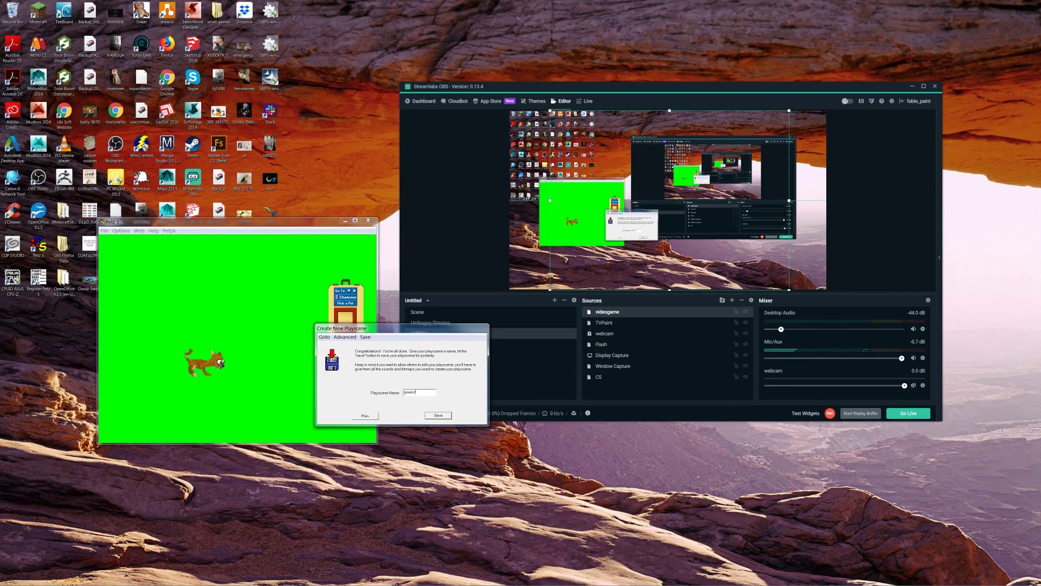
pyautogui.click(437, 416)
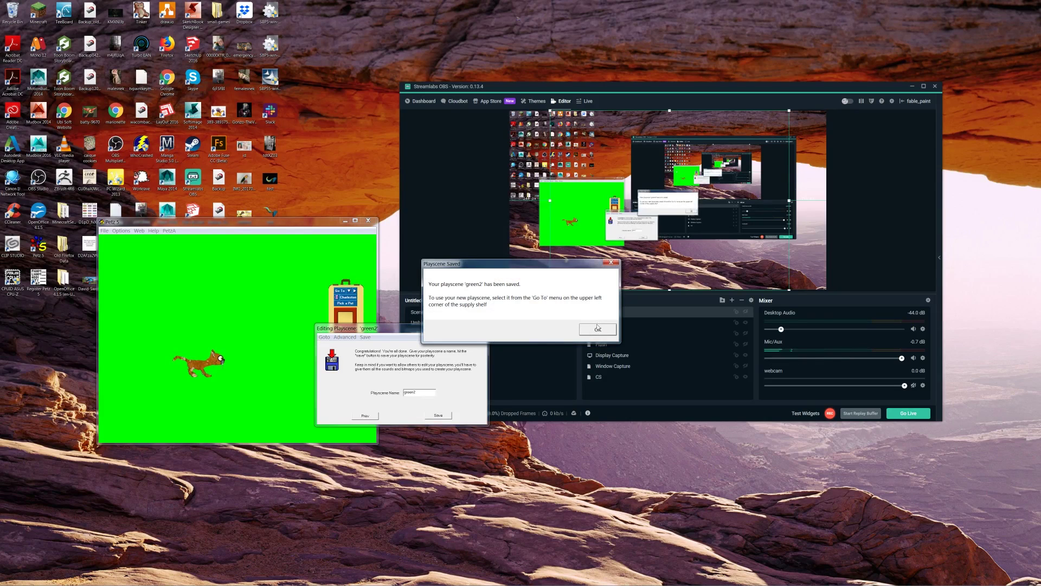
pyautogui.press('Return')
# Load the custom scene green2 and move the pet up towards the middle of the scene
pyautogui.moveTo(425, 328); pyautogui.dragTo(366, 382)
pyautogui.click(349, 291)
pyautogui.click(349, 291)
pyautogui.moveTo(373, 421)
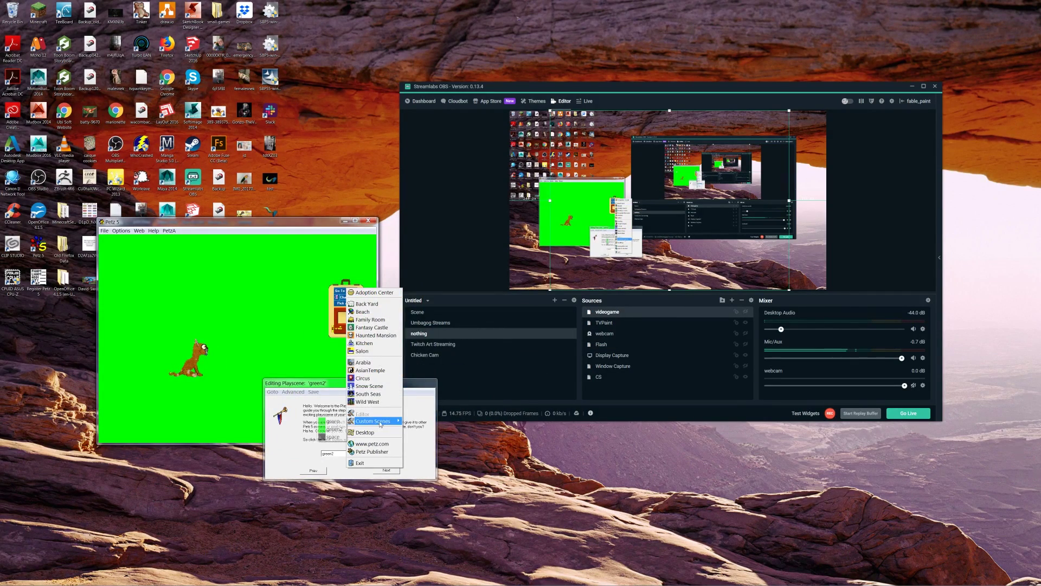
pyautogui.click(335, 429)
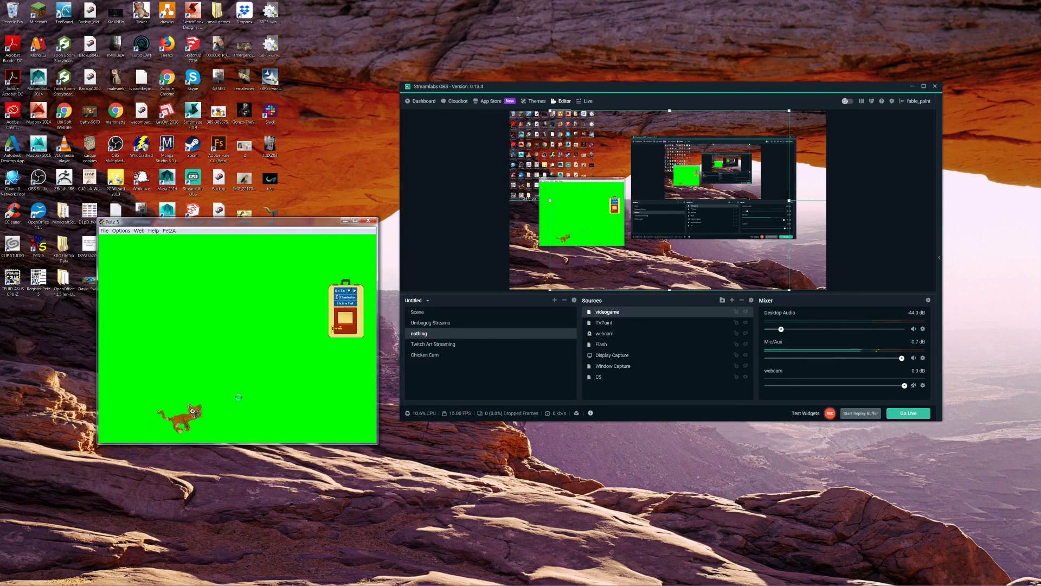
pyautogui.moveTo(204, 405); pyautogui.dragTo(251, 312)
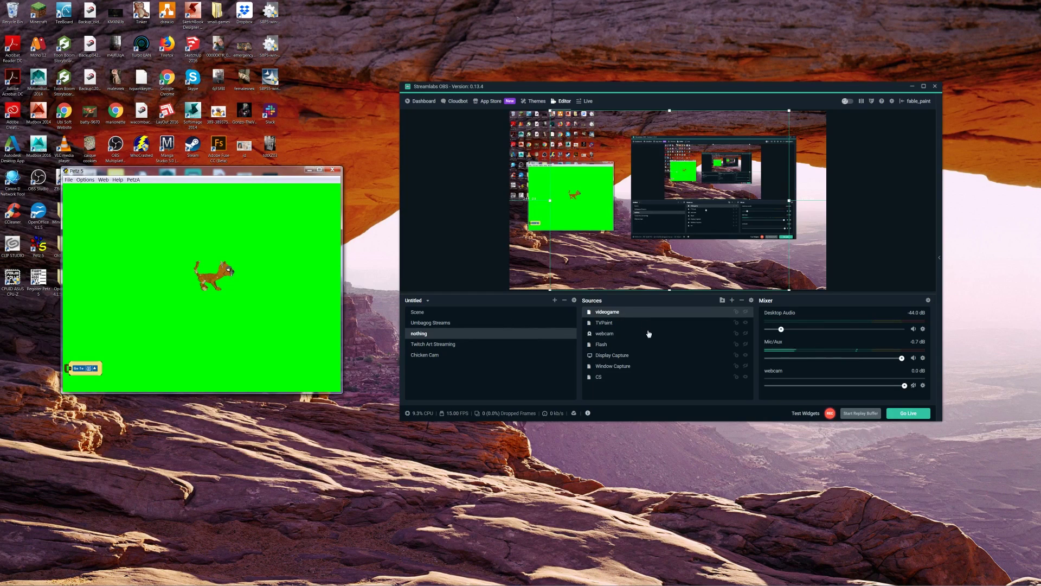
# Add a new Window Capture source named vg to the nothing scene, capturing the Petz 5 window
pyautogui.click(732, 299)
pyautogui.click(592, 286)
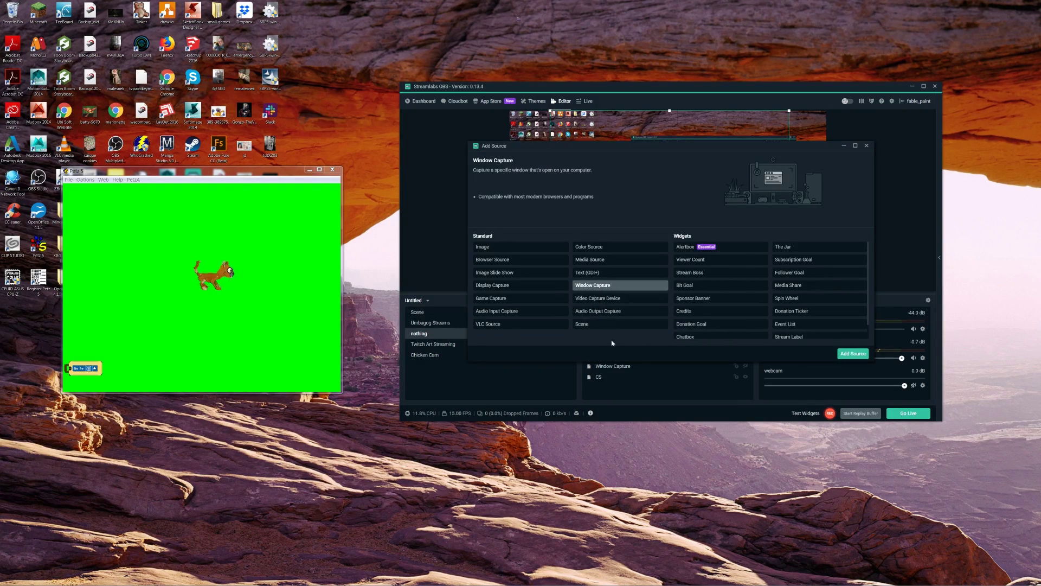
pyautogui.click(855, 354)
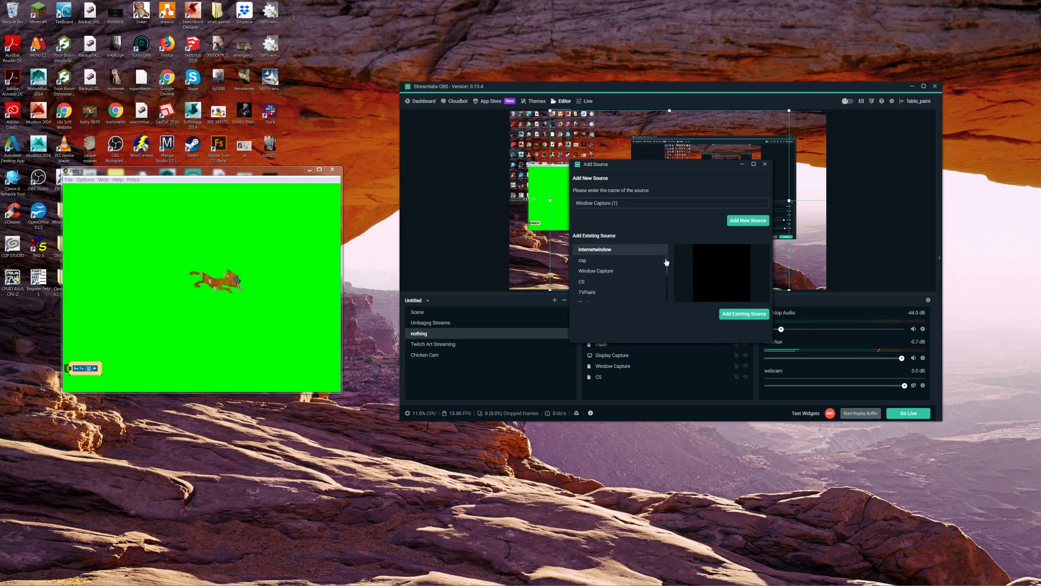
pyautogui.write('vg')
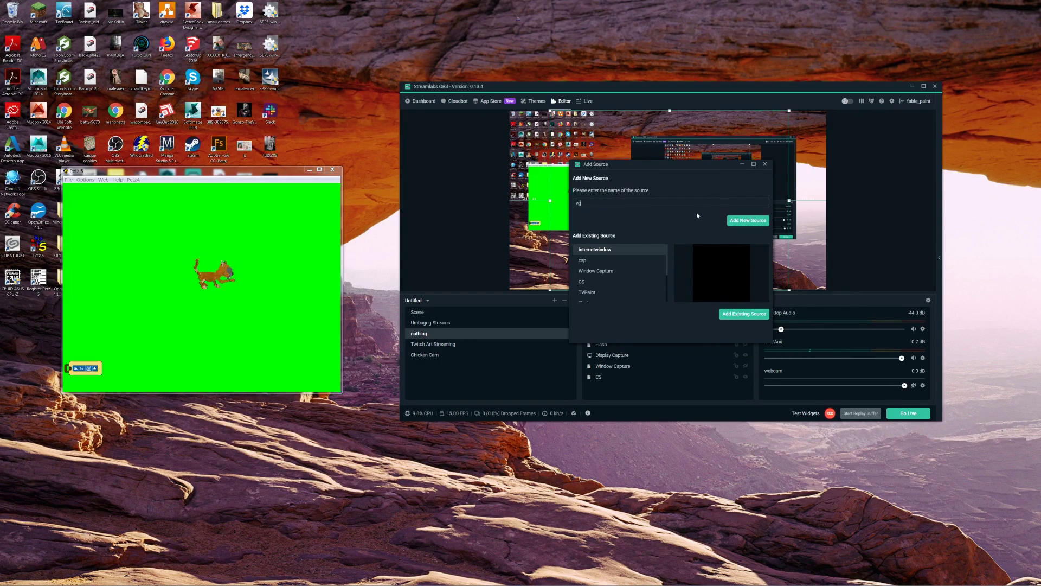
pyautogui.click(748, 220)
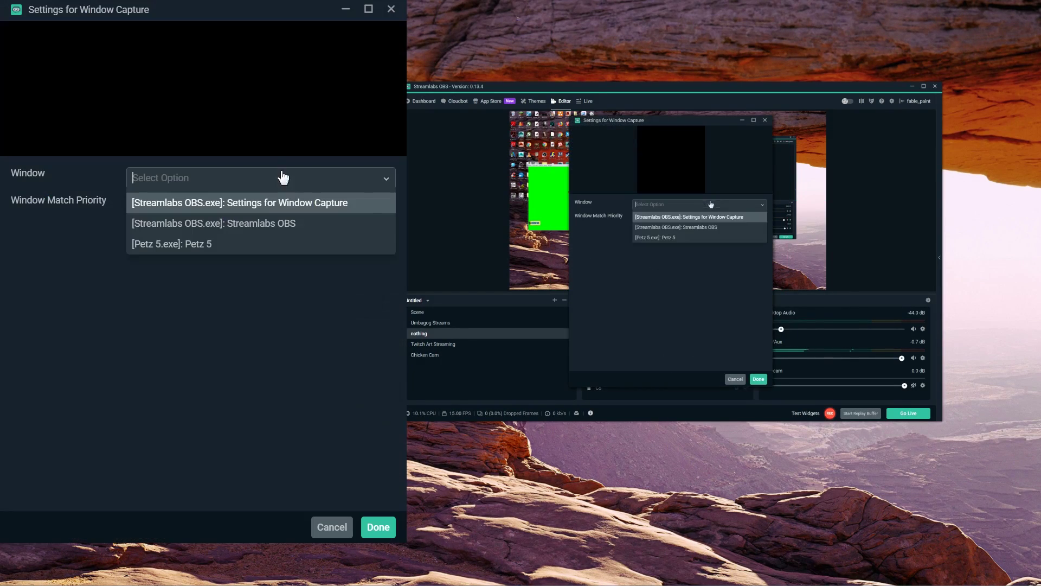
pyautogui.click(253, 247)
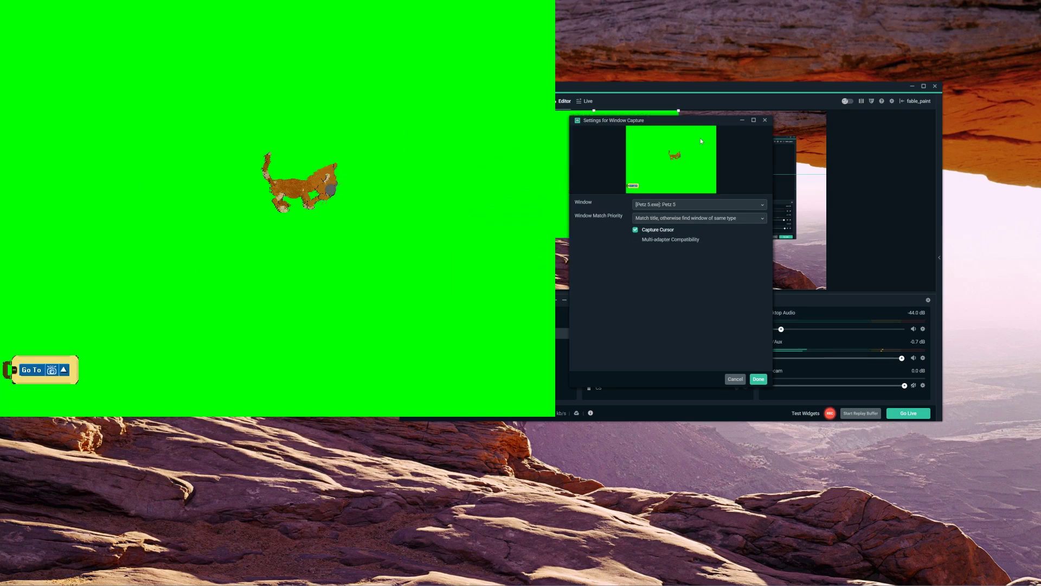
pyautogui.click(559, 523)
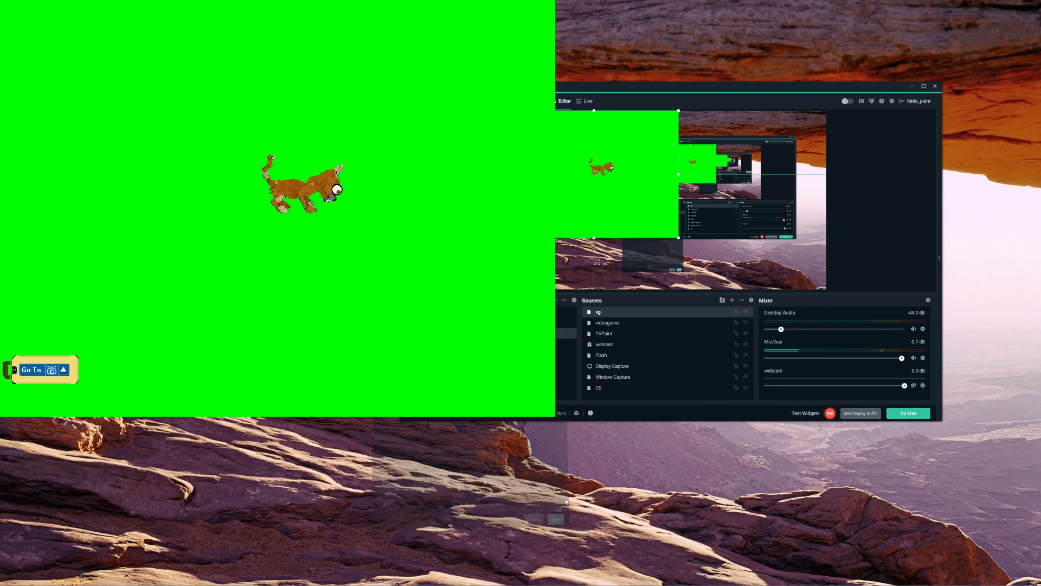
# Try out sizes and positions for the vg capture, finishing with it shrunk into the canvas's upper-left corner
pyautogui.moveTo(630, 168)
pyautogui.mouseDown()
pyautogui.moveTo(654, 192)
pyautogui.moveTo(739, 183)
pyautogui.moveTo(679, 195)
pyautogui.moveTo(630, 168)
pyautogui.mouseUp()
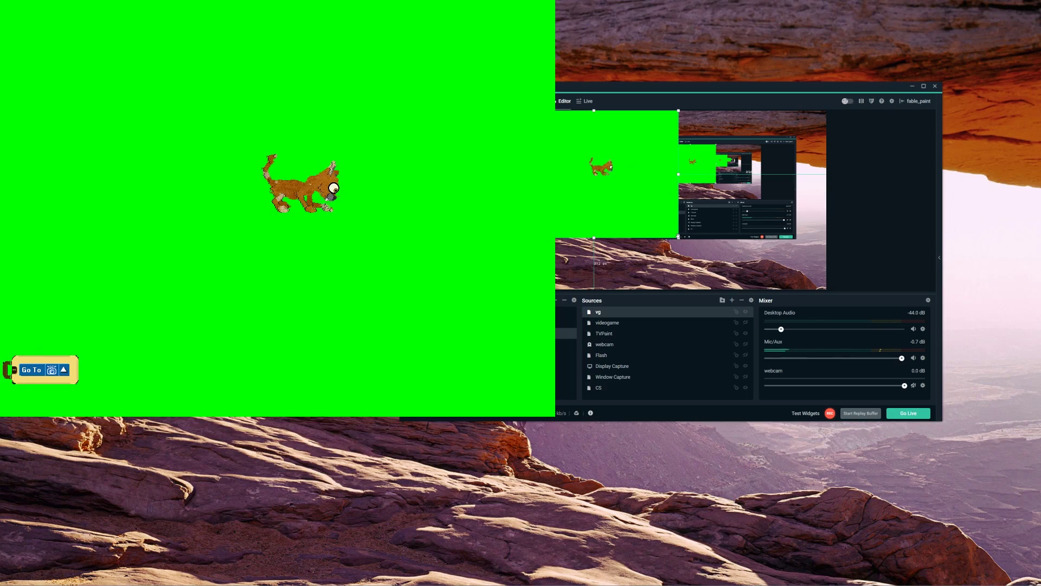
pyautogui.moveTo(678, 239); pyautogui.dragTo(749, 292)
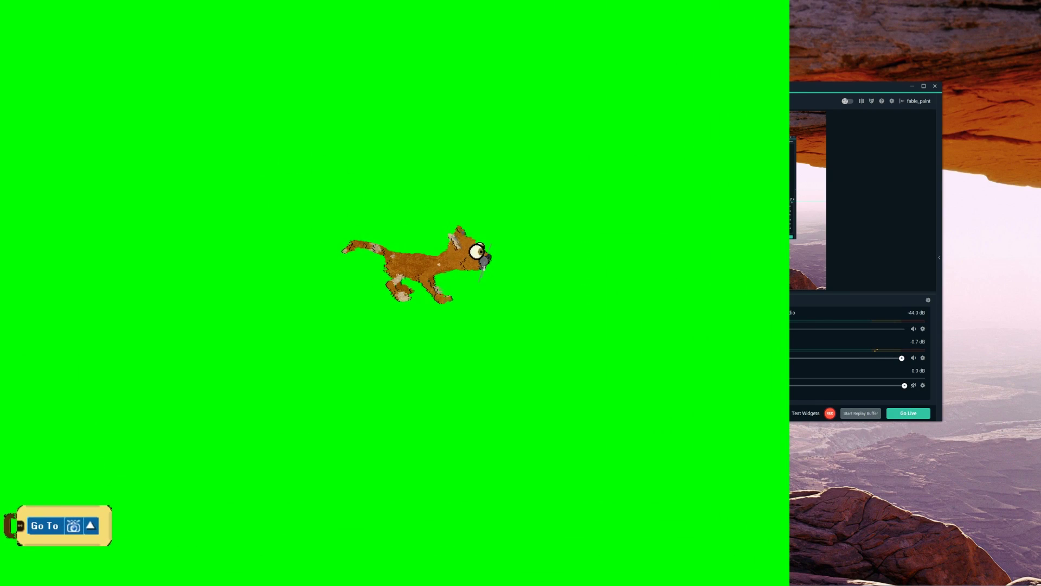
pyautogui.moveTo(678, 217); pyautogui.dragTo(707, 217)
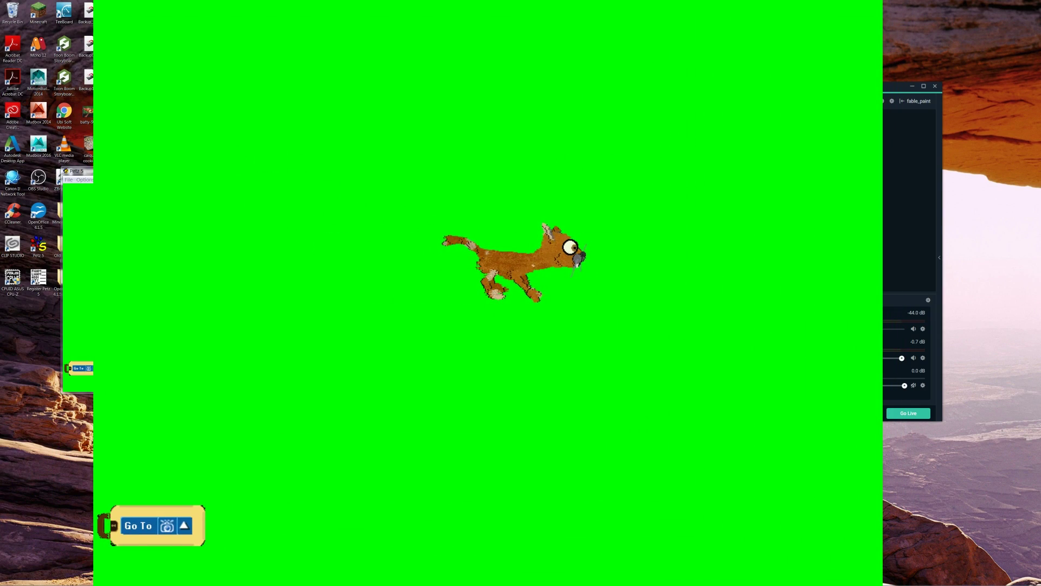
pyautogui.moveTo(769, 117); pyautogui.dragTo(639, 214)
pyautogui.moveTo(607, 275); pyautogui.dragTo(607, 175)
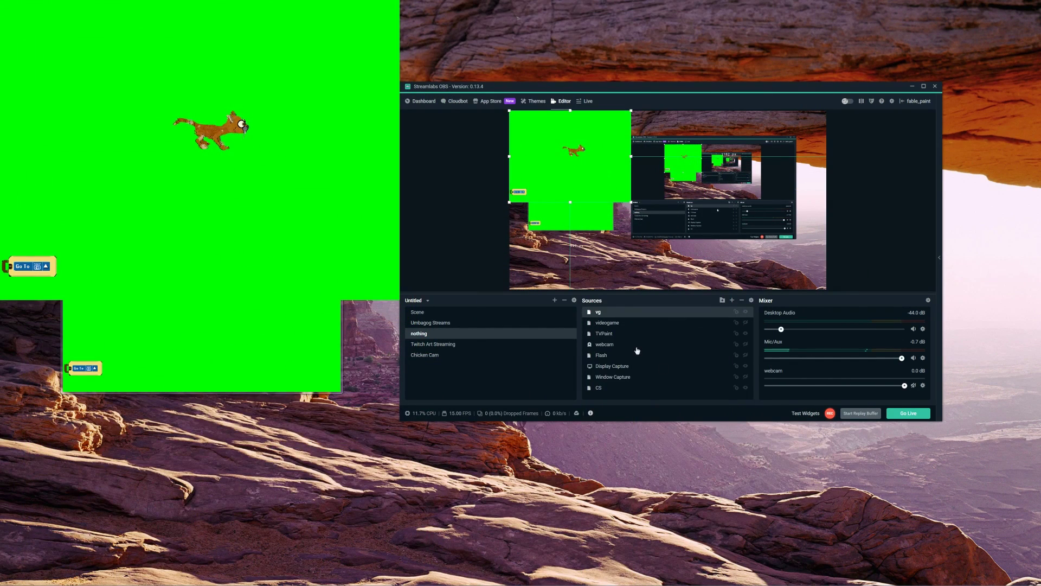
# Open the filters of the vg source and add a Color Key filter
pyautogui.rightClick(666, 315)
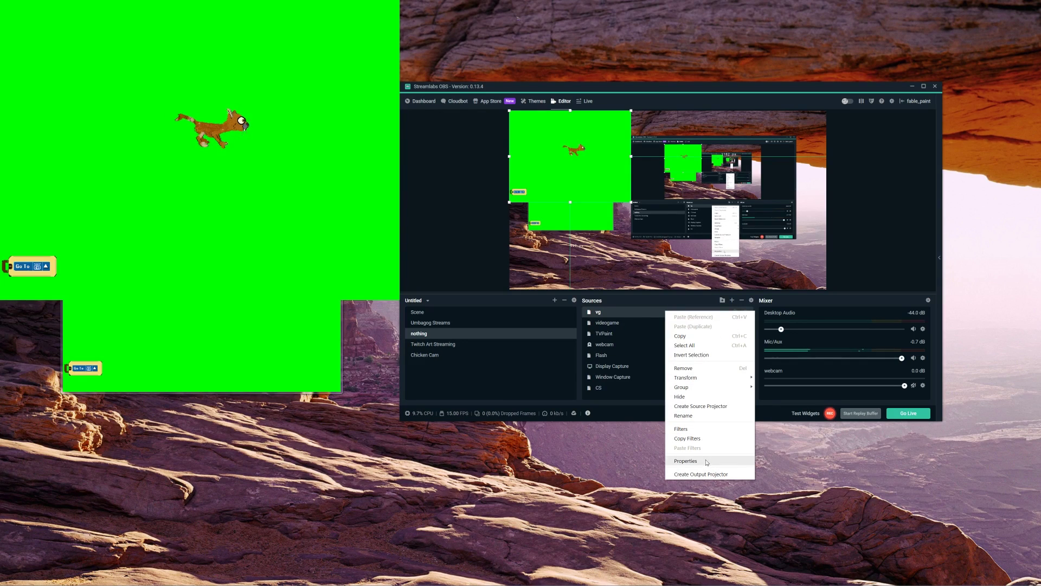
pyautogui.click(707, 429)
pyautogui.moveTo(675, 122); pyautogui.dragTo(442, 260)
pyautogui.click(240, 364)
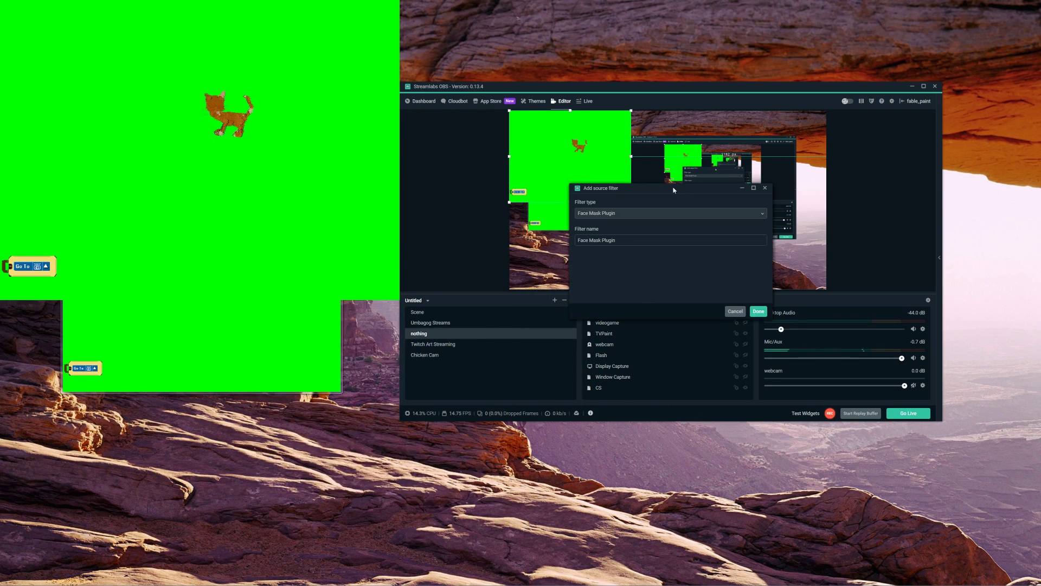
pyautogui.moveTo(674, 190); pyautogui.dragTo(432, 303)
pyautogui.click(427, 326)
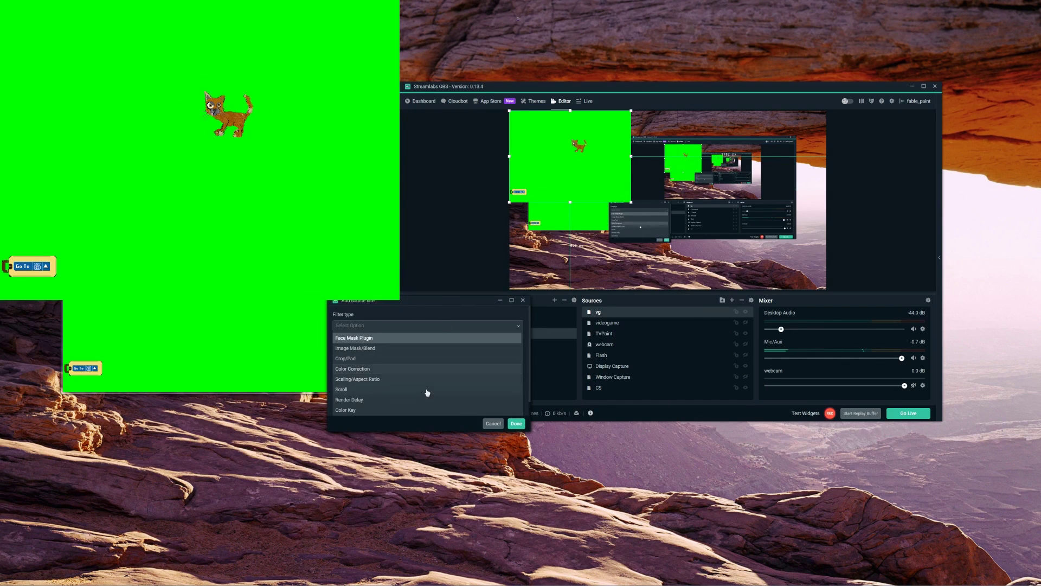
pyautogui.click(421, 410)
pyautogui.click(516, 423)
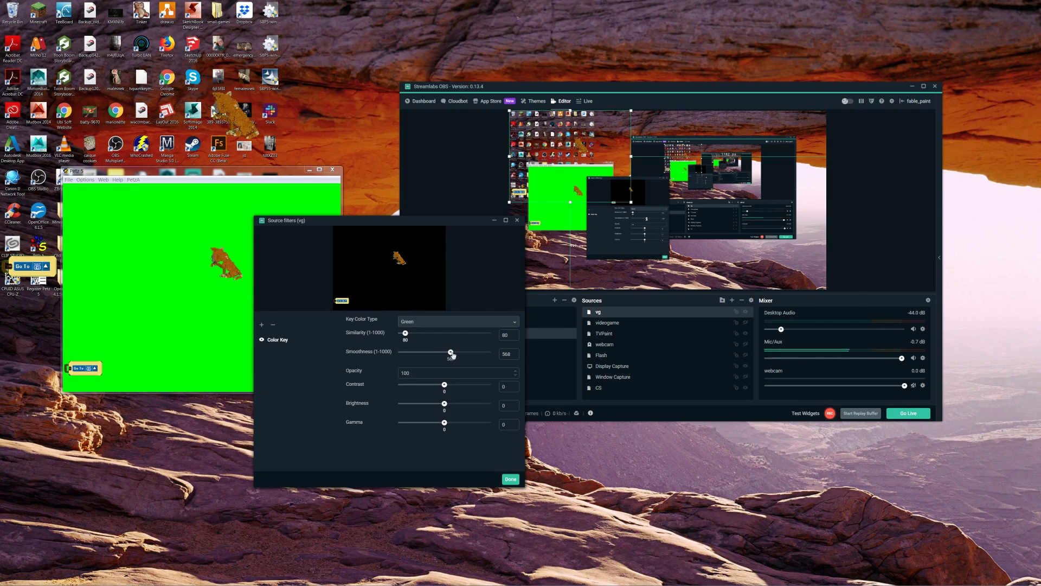
# Set the Color Key to Green with similarity 218 and smoothness 396, and finish the filter settings
pyautogui.moveTo(482, 355); pyautogui.dragTo(441, 355)
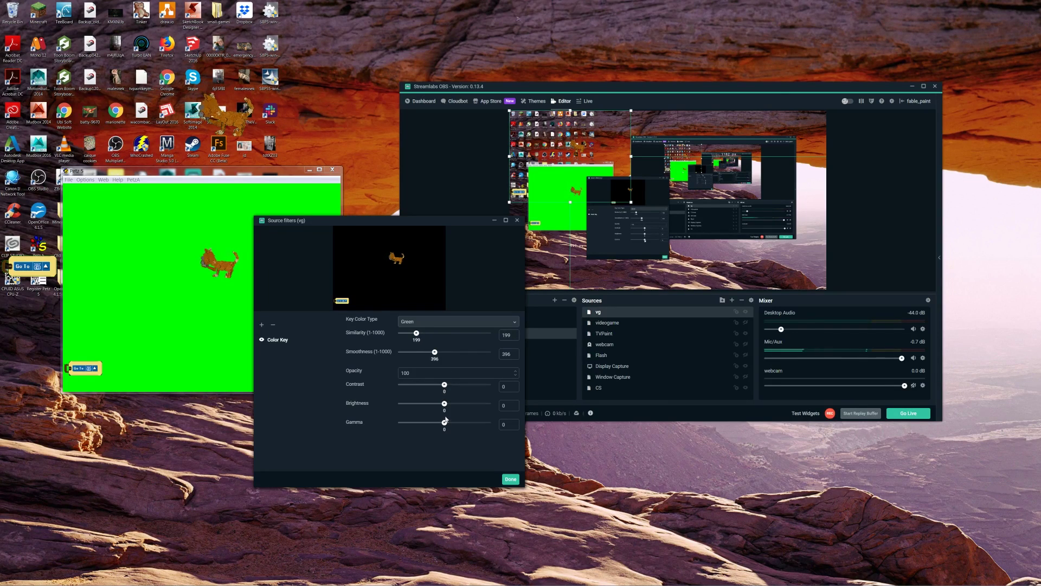
pyautogui.moveTo(416, 333); pyautogui.dragTo(418, 333)
pyautogui.click(434, 322)
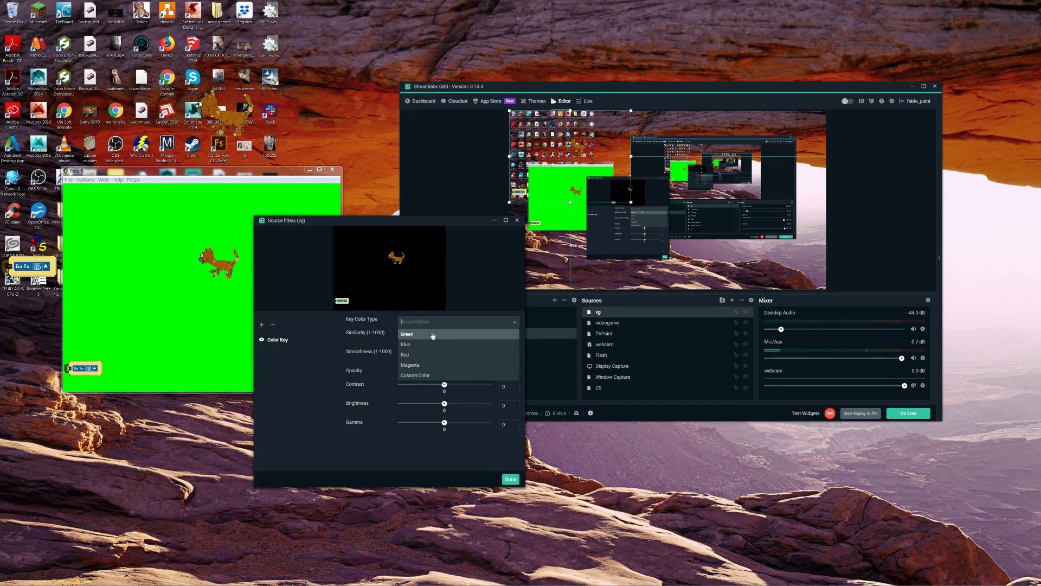
pyautogui.click(436, 323)
pyautogui.click(438, 322)
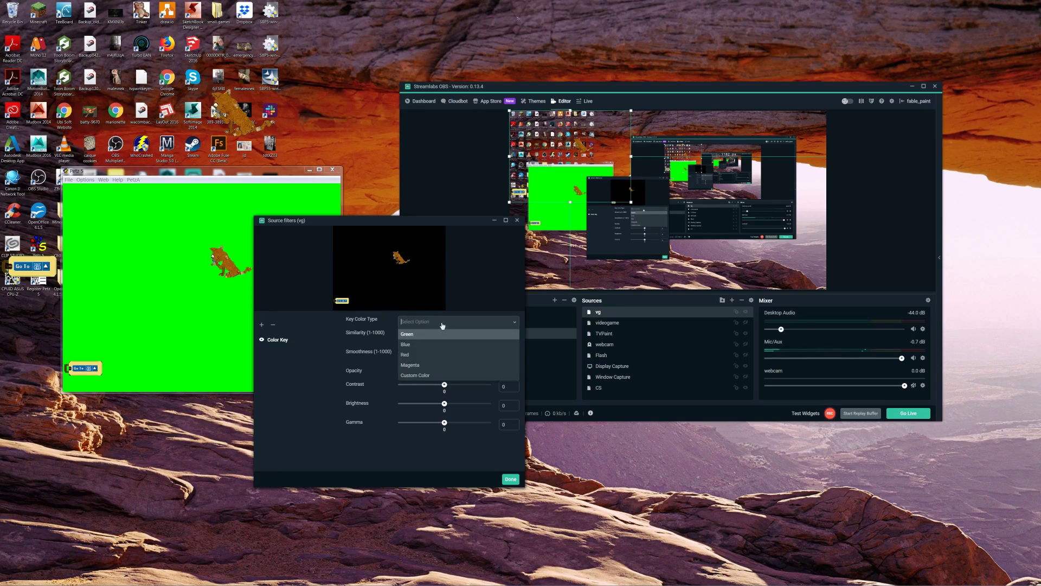
pyautogui.click(438, 334)
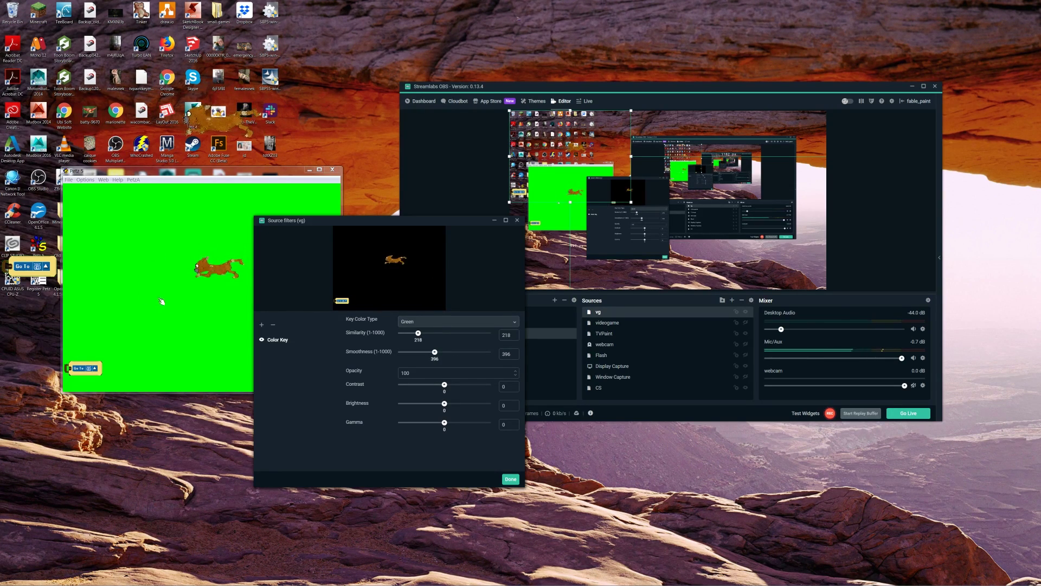
pyautogui.click(510, 479)
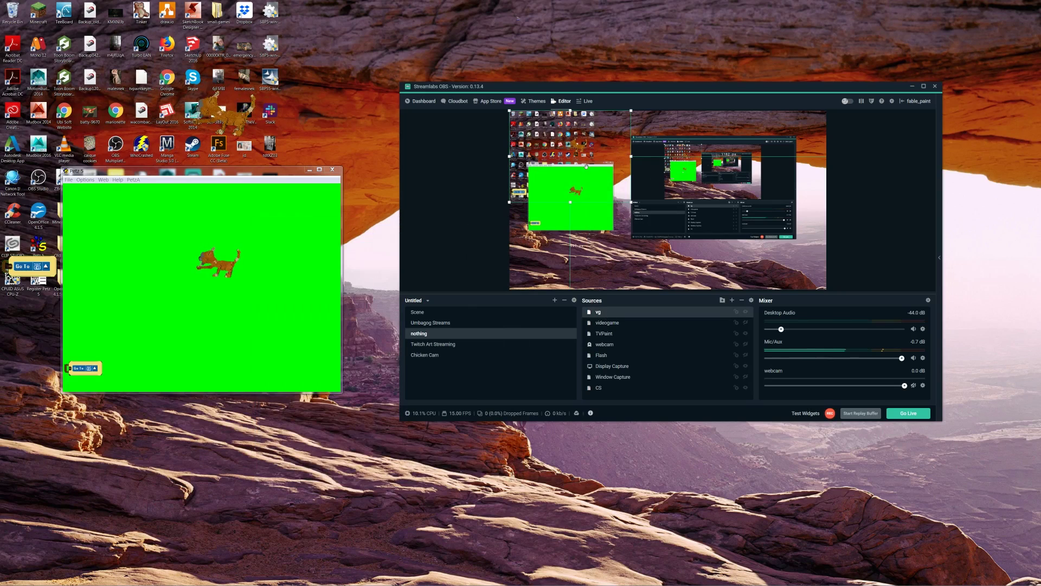
# Move the keyed vg capture to the canvas's lower-right corner and enlarge it to the full canvas height
pyautogui.moveTo(610, 143); pyautogui.dragTo(829, 110)
pyautogui.moveTo(808, 176); pyautogui.dragTo(807, 204)
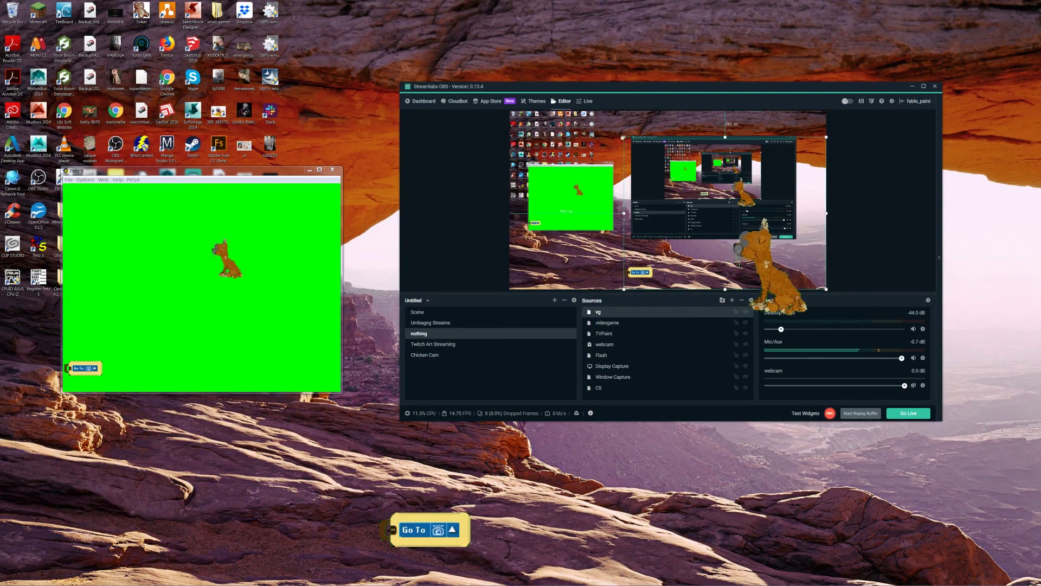
pyautogui.moveTo(624, 137); pyautogui.dragTo(590, 111)
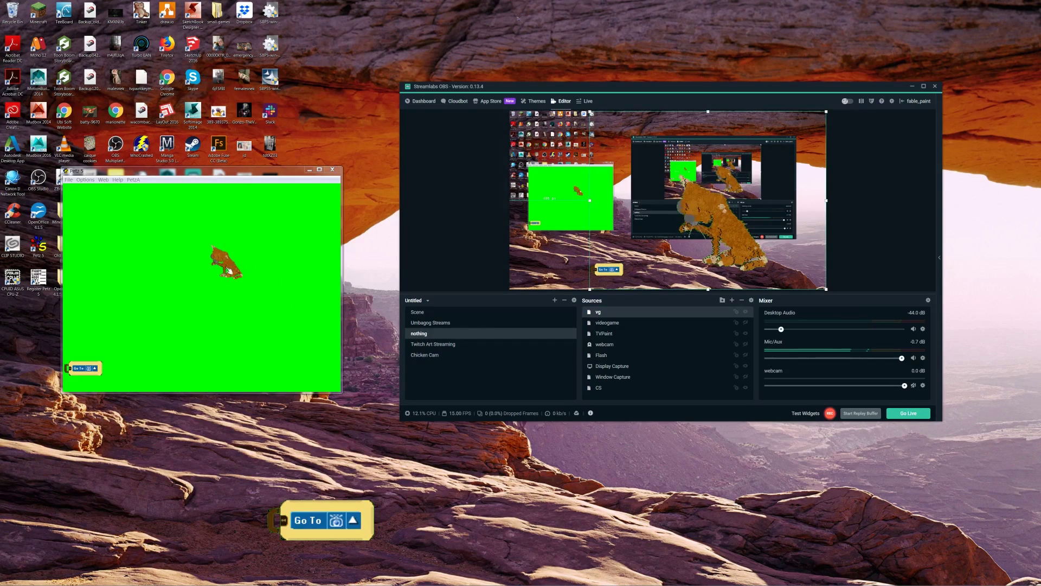
# Place the pet near the lower-left of the Petz 5 scene and clear the game window off the captured desktop
pyautogui.click(230, 263)
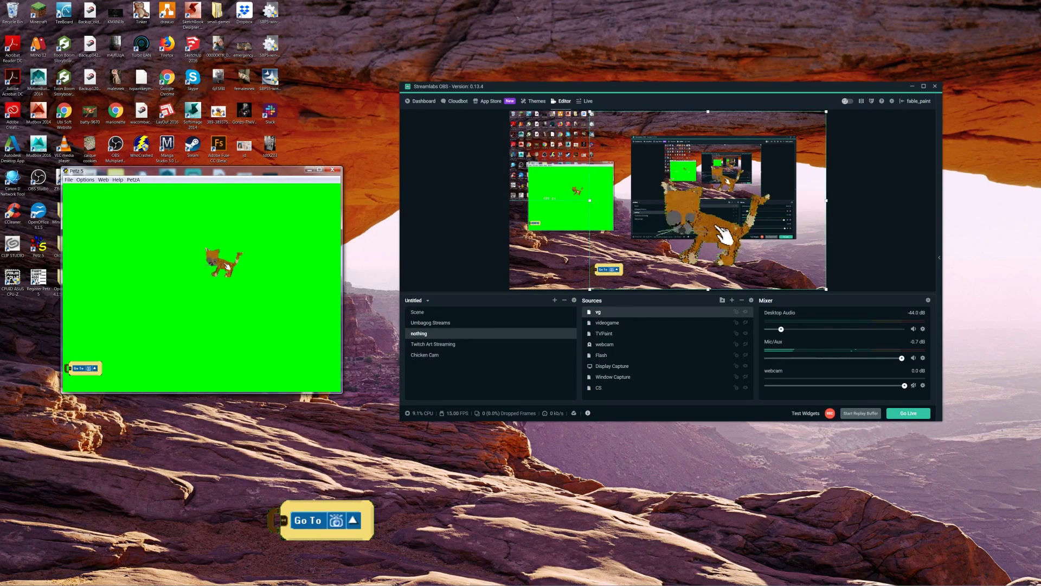
pyautogui.moveTo(260, 171); pyautogui.dragTo(301, 190)
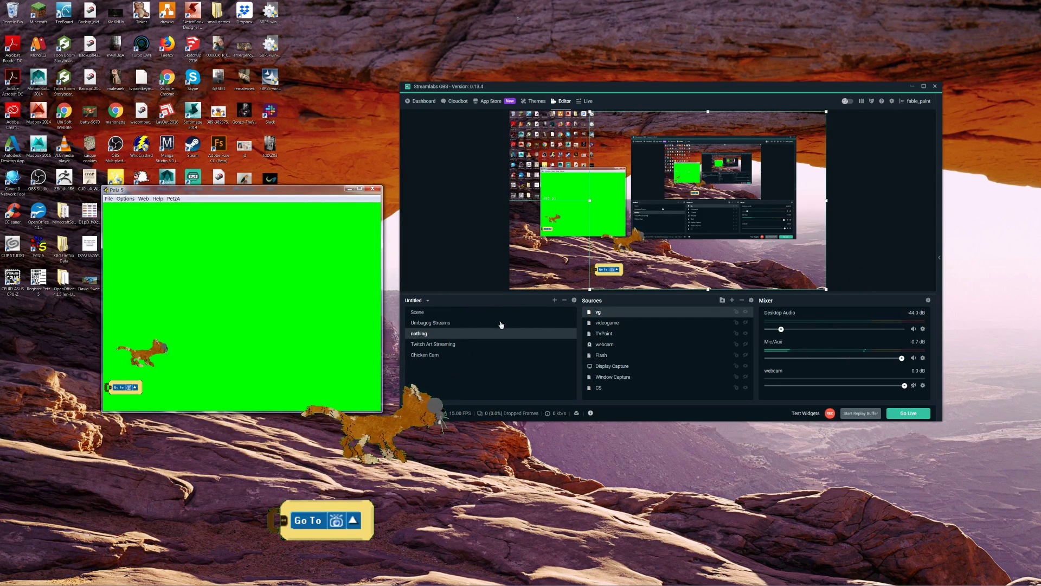
pyautogui.click(351, 189)
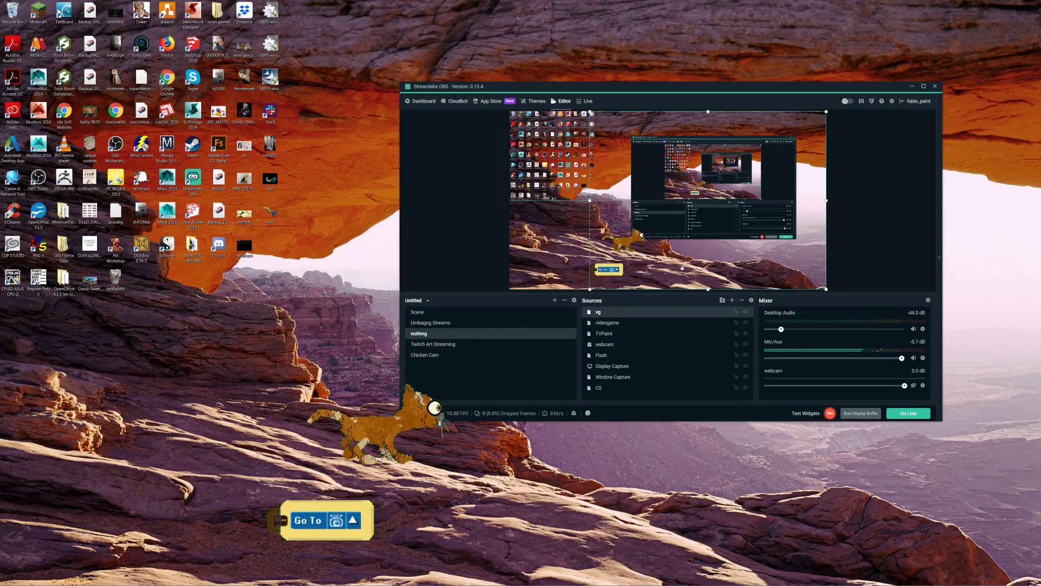
# Switch to Chrome and place its window on the desktop behind the overlaid pet
pyautogui.moveTo(179, 574)
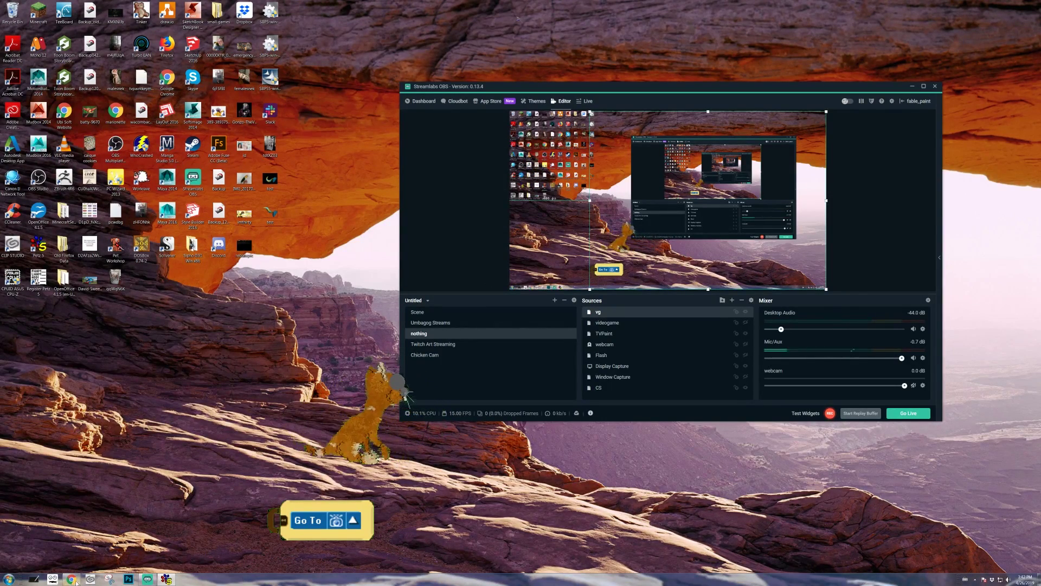
pyautogui.click(76, 582)
pyautogui.moveTo(365, 68); pyautogui.dragTo(519, 64)
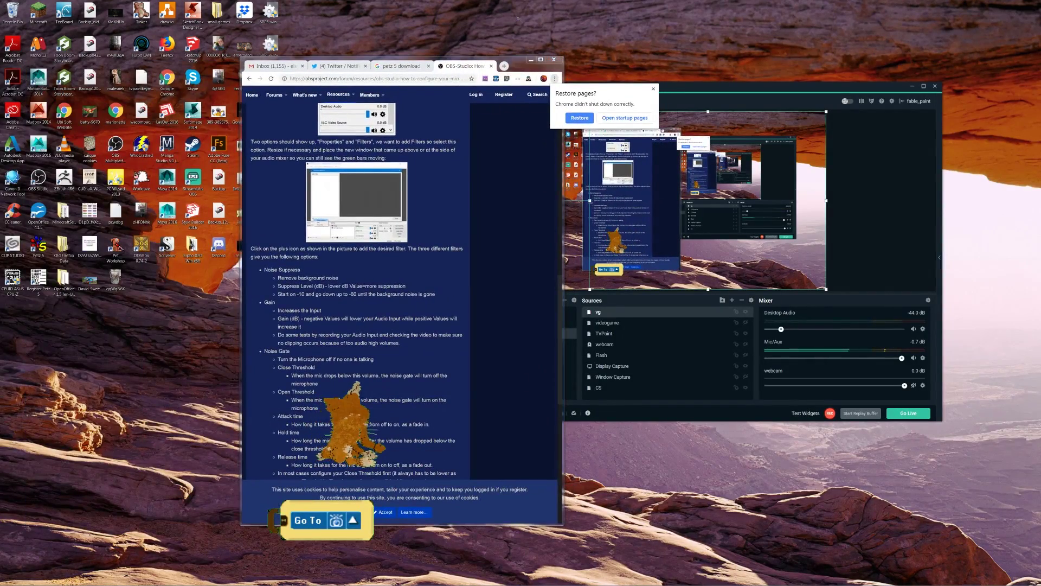
pyautogui.moveTo(0, 81); pyautogui.dragTo(250, 132)
pyautogui.moveTo(519, 72); pyautogui.dragTo(316, 59)
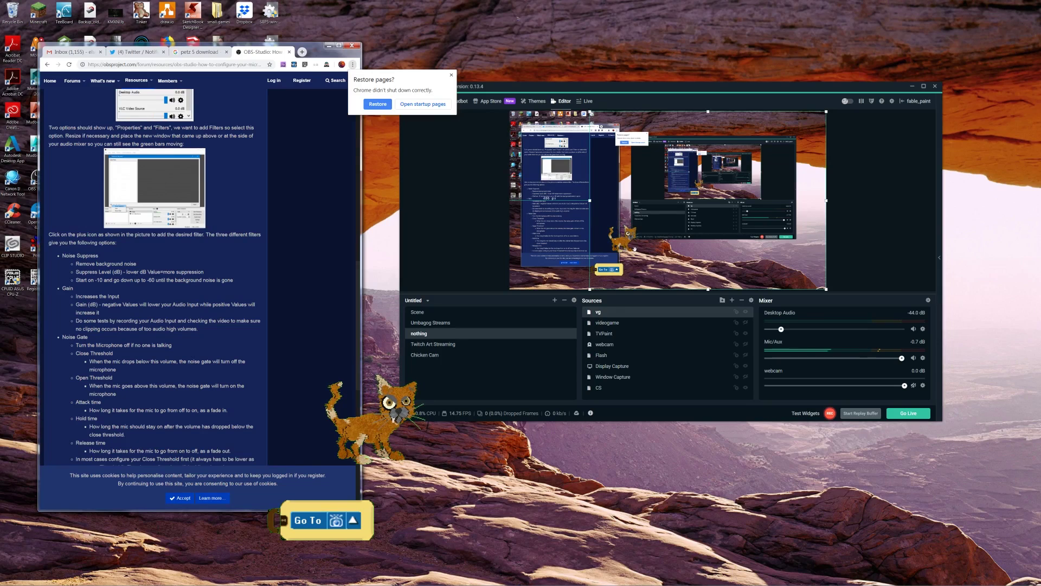
# Move the Streamlabs OBS window off the captured desktop and show the petz 5 download search results in the browser
pyautogui.click(620, 319)
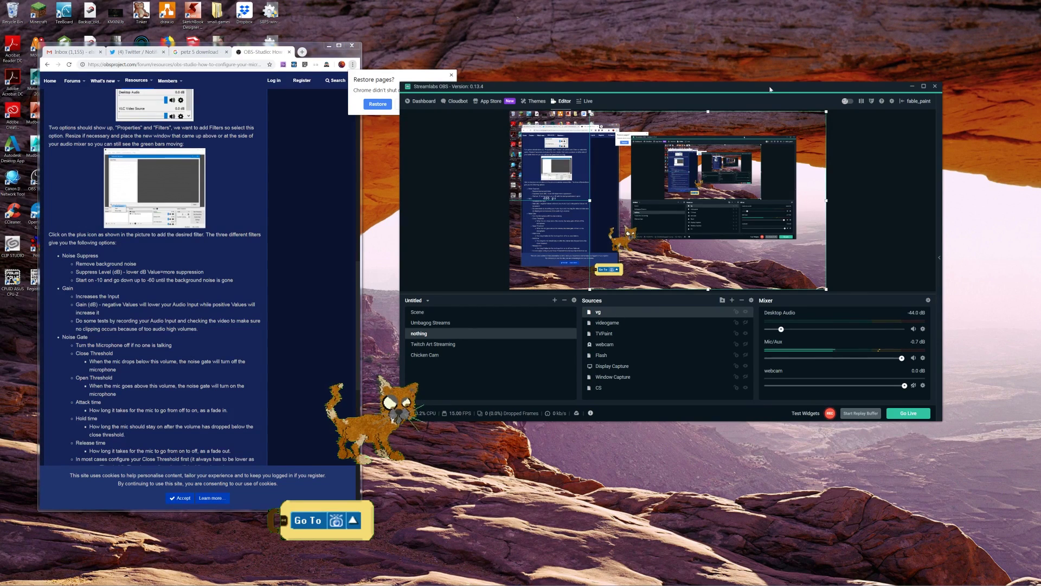
pyautogui.moveTo(770, 88); pyautogui.dragTo(0, 25)
pyautogui.click(197, 52)
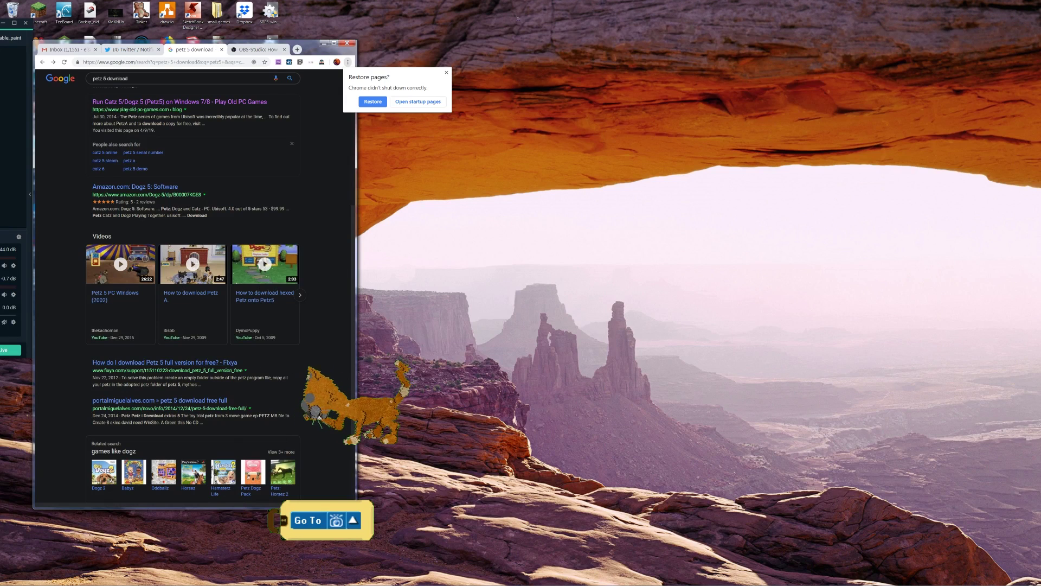
pyautogui.moveTo(316, 52); pyautogui.dragTo(322, 52)
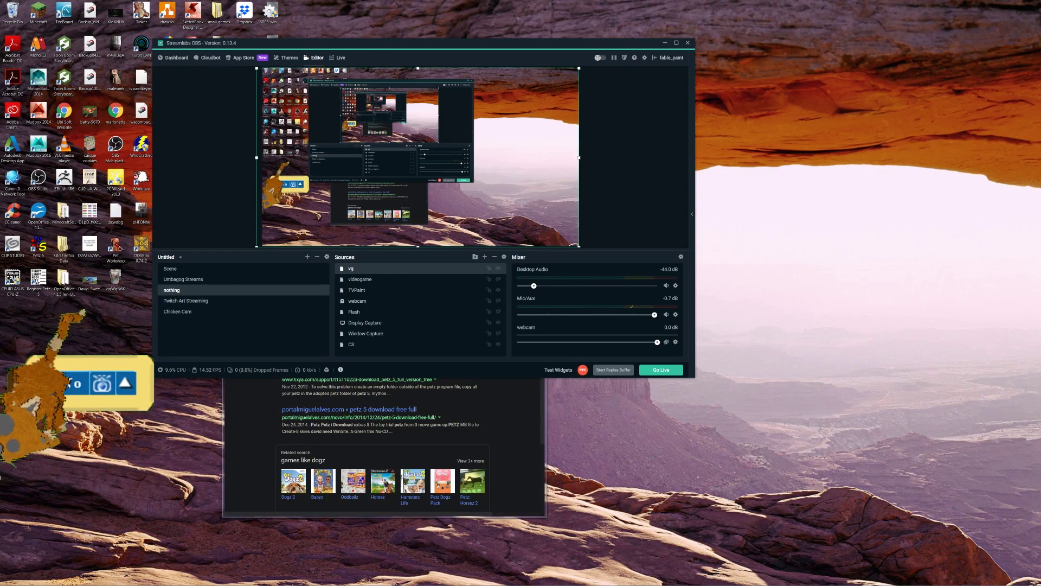
# Bring the Petz 5 window back onto the desktop, adjust its size and move the pet towards the scene's middle
pyautogui.moveTo(0, 104); pyautogui.dragTo(746, 134)
pyautogui.moveTo(840, 299)
pyautogui.mouseDown()
pyautogui.moveTo(824, 263)
pyautogui.moveTo(850, 297)
pyautogui.mouseUp()
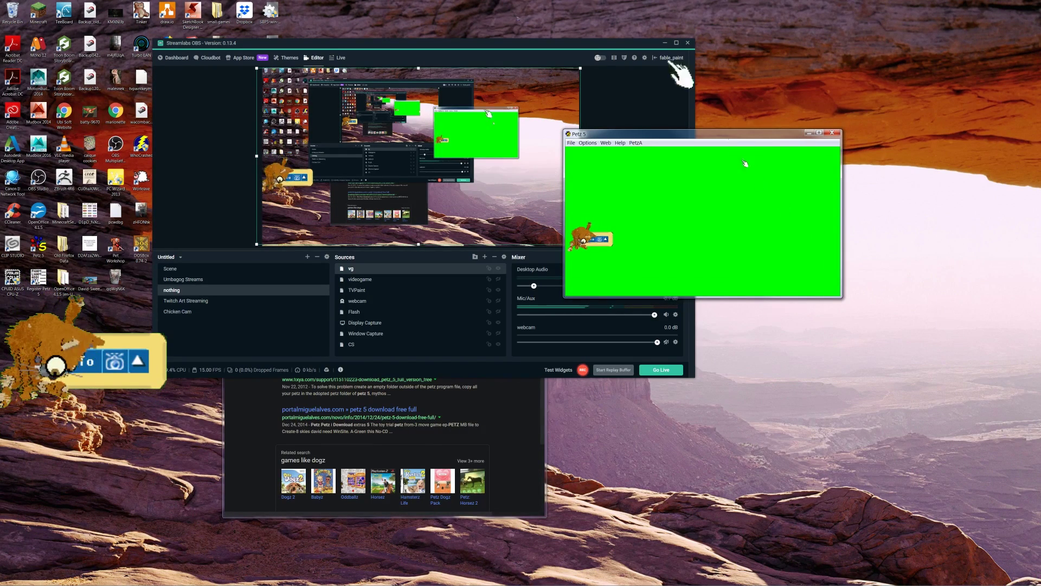
pyautogui.moveTo(734, 139); pyautogui.dragTo(719, 138)
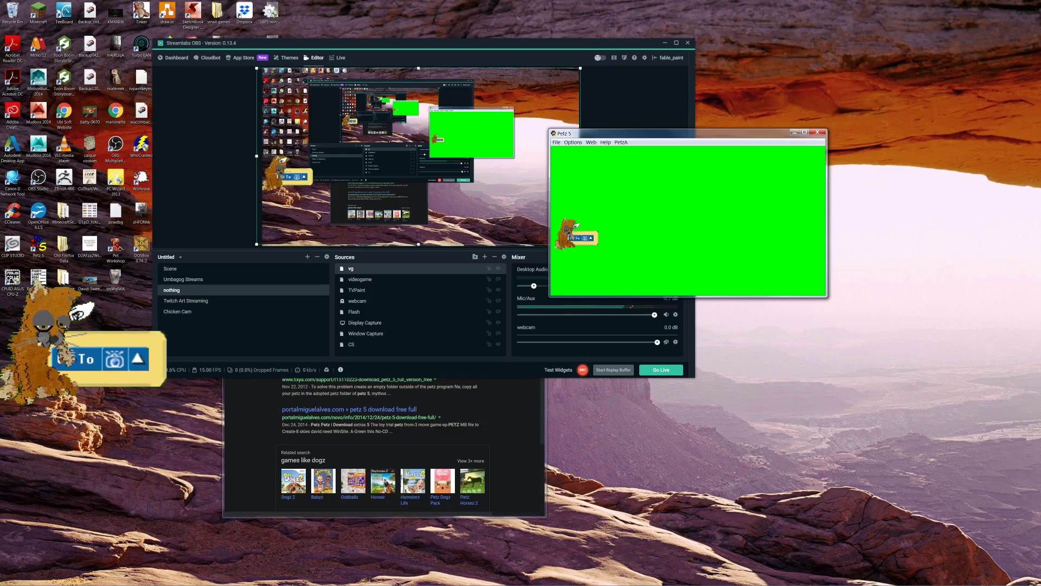
pyautogui.moveTo(568, 232); pyautogui.dragTo(671, 215)
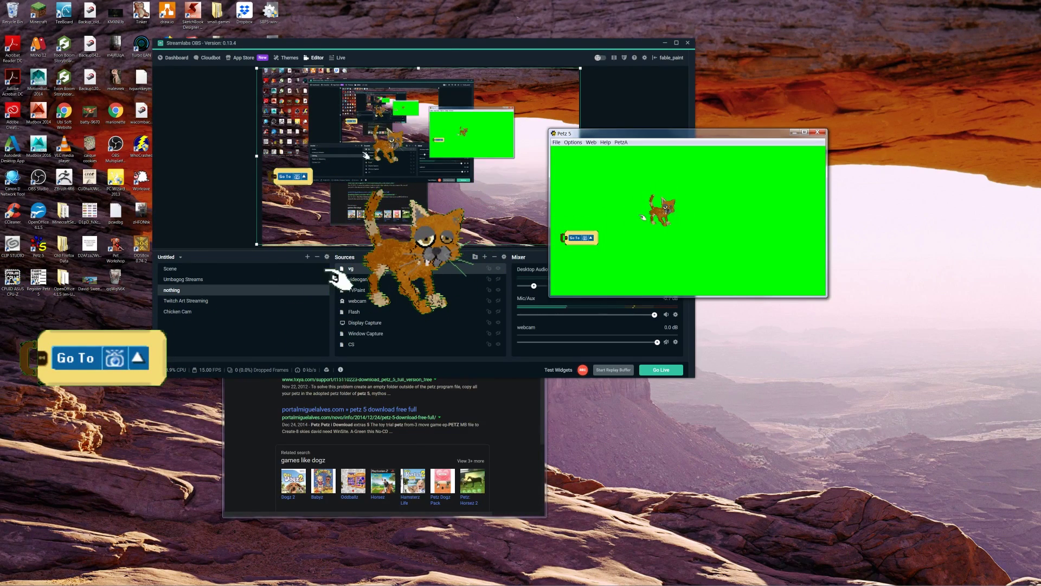
# Move the Petz 5 window off the captured desktop and shift the Streamlabs OBS window down and right over the browser
pyautogui.moveTo(737, 133); pyautogui.dragTo(0, 91)
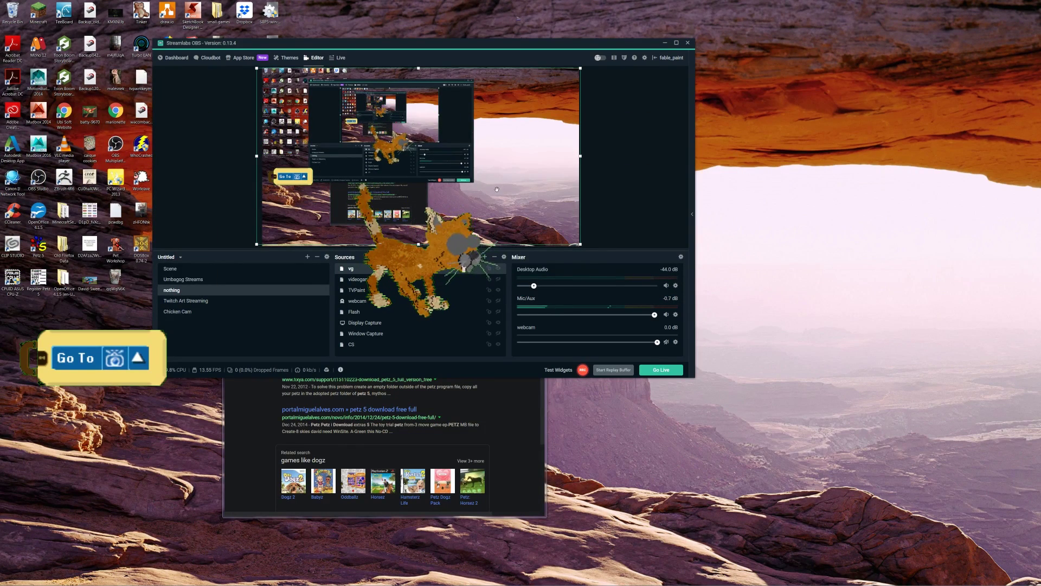
pyautogui.moveTo(504, 49); pyautogui.dragTo(632, 144)
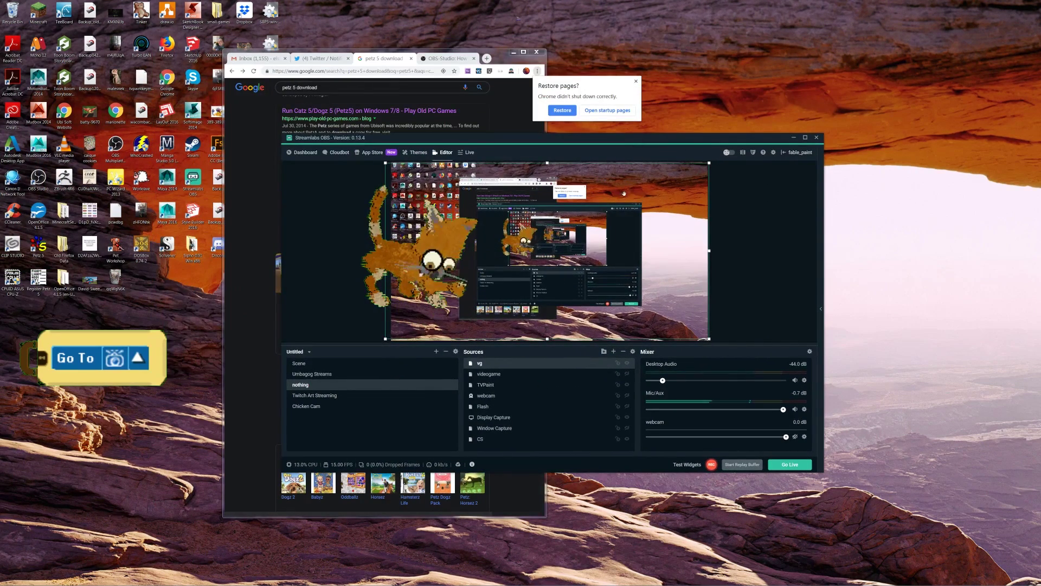